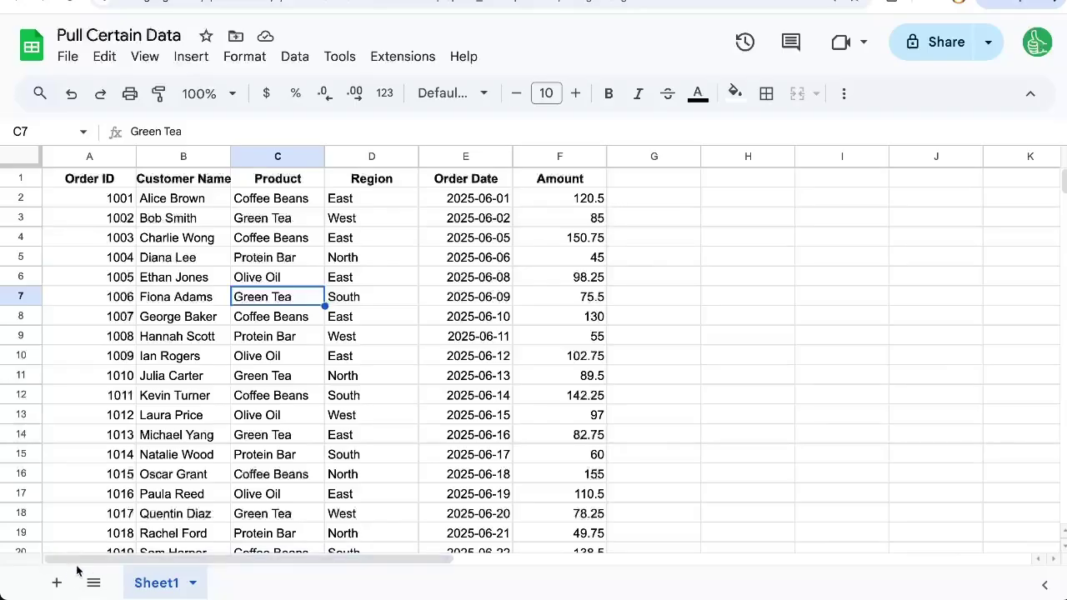
Add a new blank sheet and name it EAST
{"action": "left_click", "coordinate": [57, 582]}
{"action": "double_click", "coordinate": [252, 583]}
{"action": "type", "text": "E"}
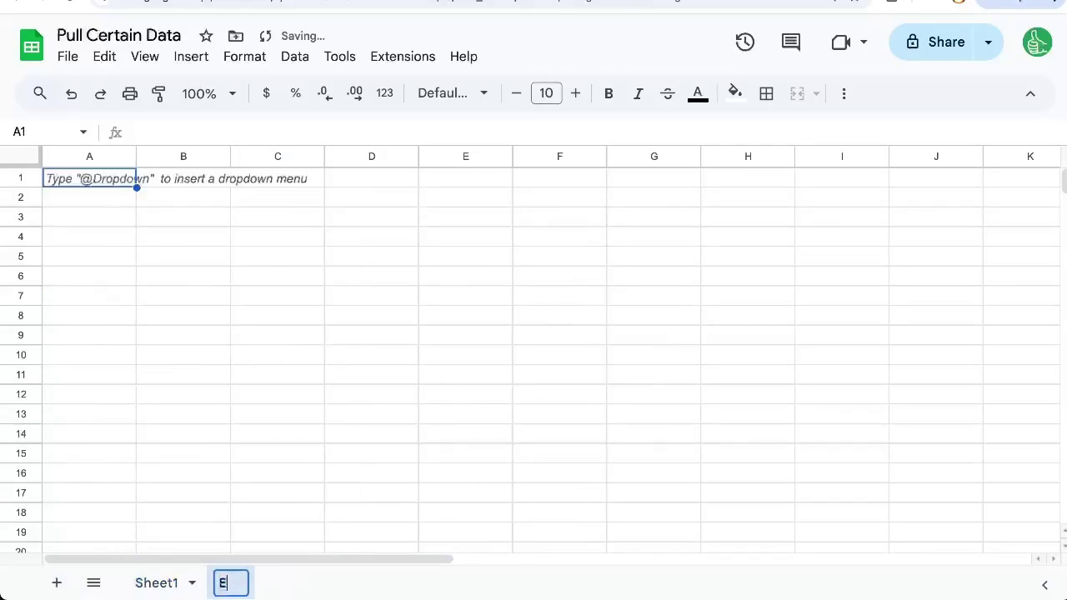
{"action": "type", "text": "AST"}
Review Sheet1's headers and Region values D2:D14, then select A1 on EAST
{"action": "left_click", "coordinate": [158, 583]}
{"action": "left_click", "coordinate": [171, 178]}
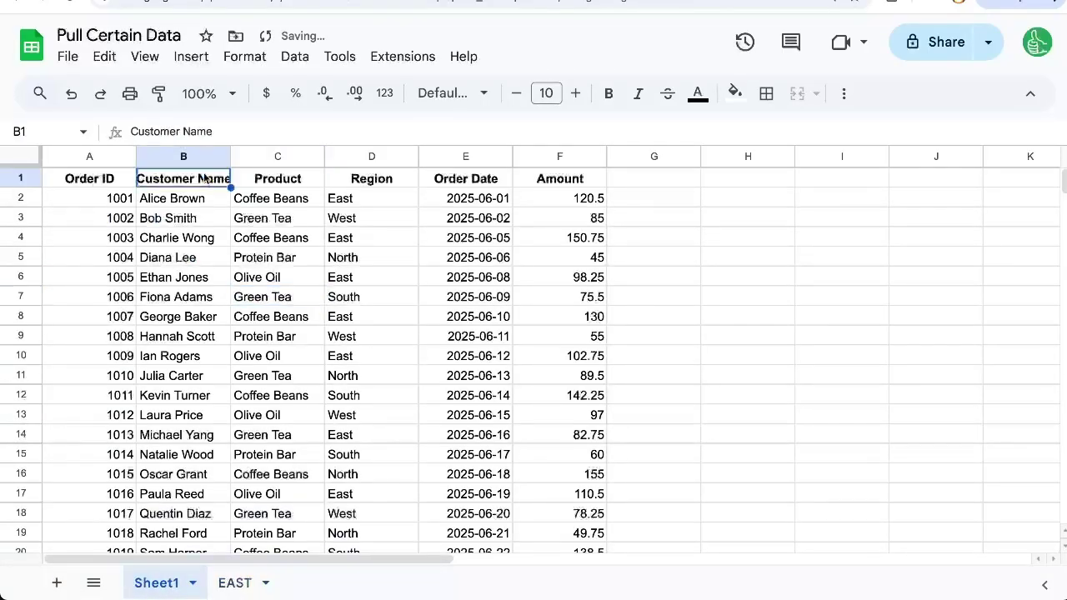
{"action": "left_click", "coordinate": [108, 182]}
{"action": "left_click", "coordinate": [173, 182], "text": "shift"}
{"action": "left_click", "coordinate": [189, 181]}
{"action": "left_click", "coordinate": [275, 182]}
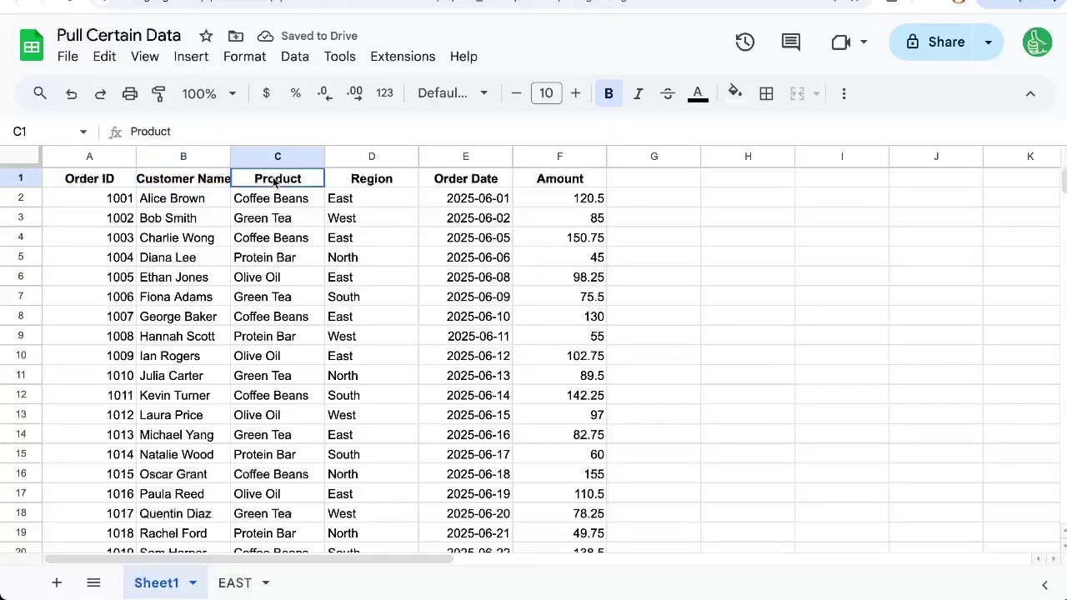
{"action": "left_click", "coordinate": [363, 181]}
{"action": "left_click_drag", "start_coordinate": [355, 200], "coordinate": [350, 430]}
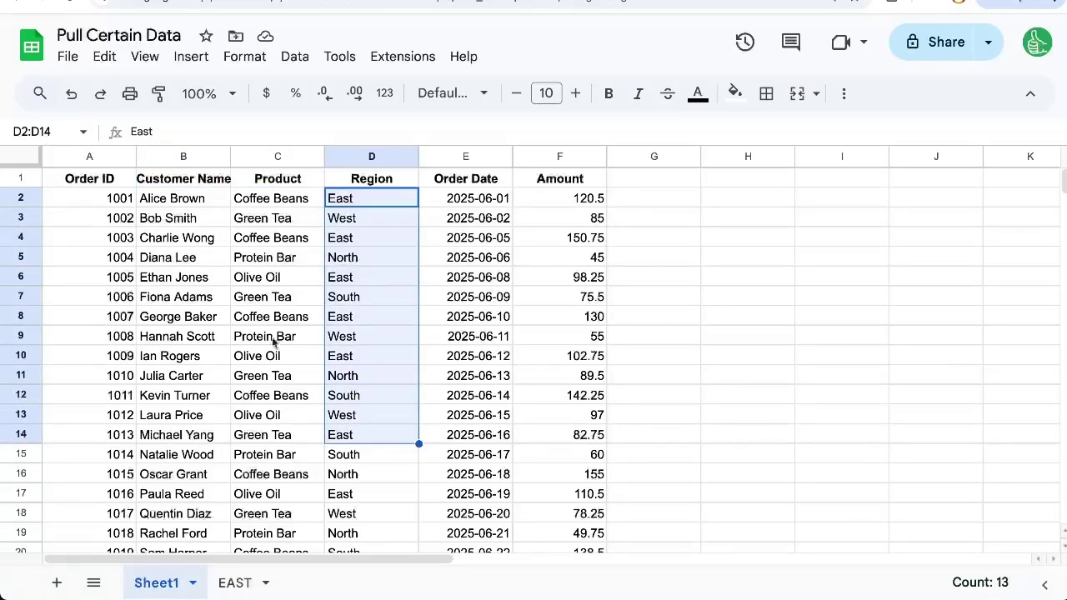
{"action": "left_click", "coordinate": [237, 584]}
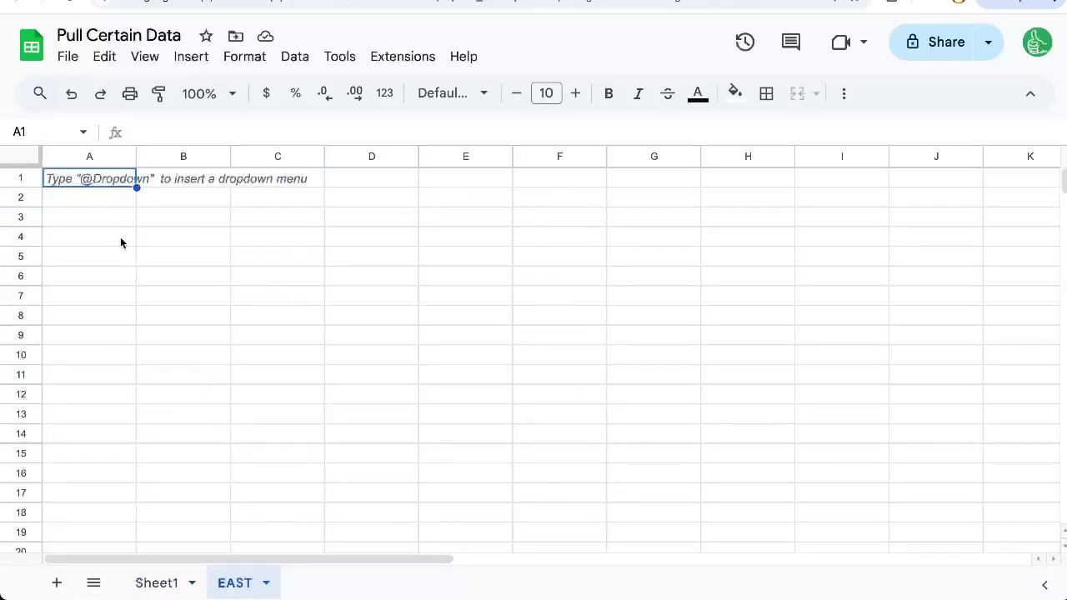
{"action": "left_click", "coordinate": [120, 180]}
Copy Sheet1's header row A1:F1 onto EAST, then clear the pasted copy
{"action": "left_click", "coordinate": [157, 583]}
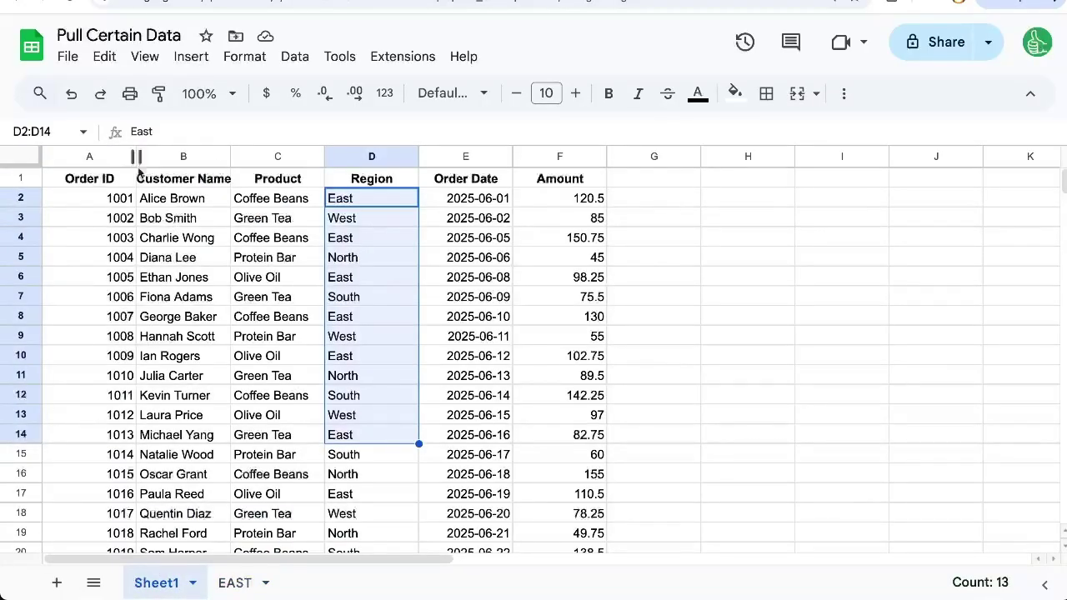
{"action": "left_click_drag", "start_coordinate": [89, 178], "coordinate": [529, 182]}
{"action": "key", "text": "ctrl+c"}
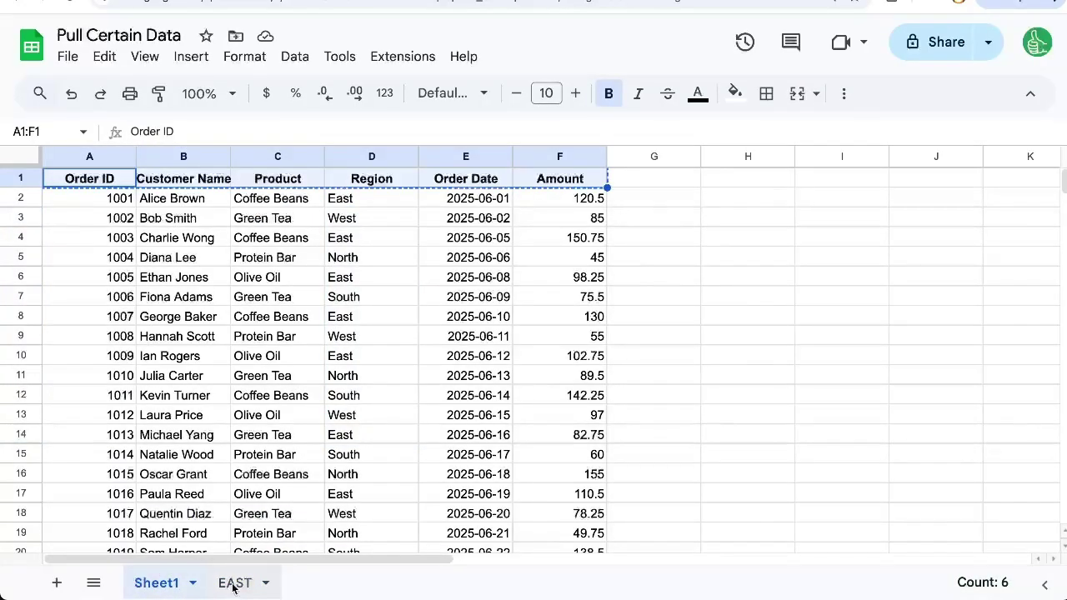
{"action": "left_click", "coordinate": [235, 583]}
{"action": "key", "text": "ctrl+v"}
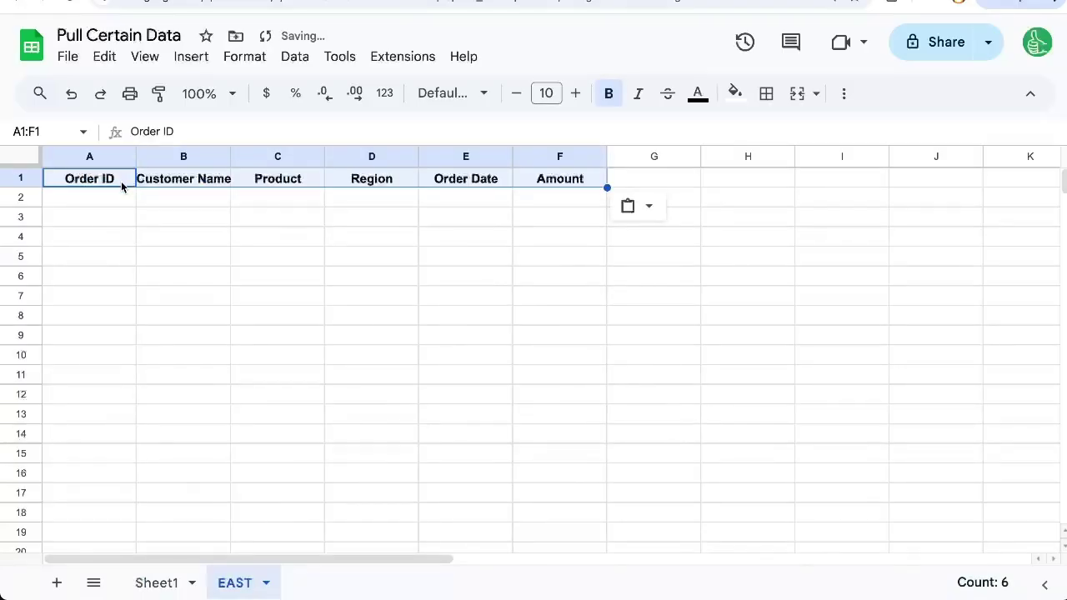
{"action": "key", "text": "Delete"}
Enter =ARRAYFORMULA(Sheet1!A1:F1) in EAST!A1 to pull Sheet1's headers
{"action": "type", "text": "="}
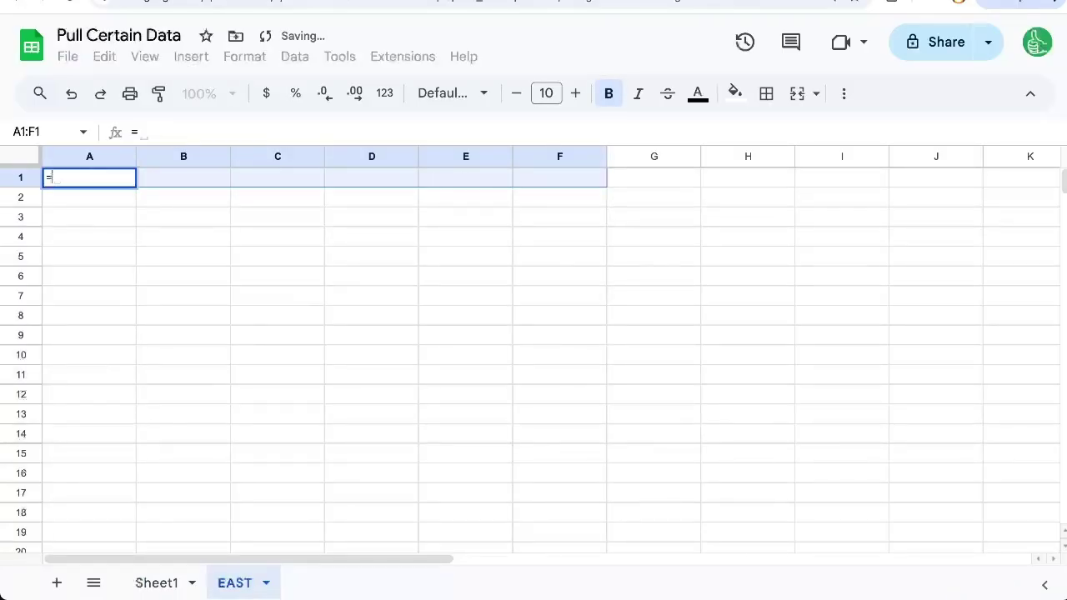
{"action": "left_click", "coordinate": [159, 582]}
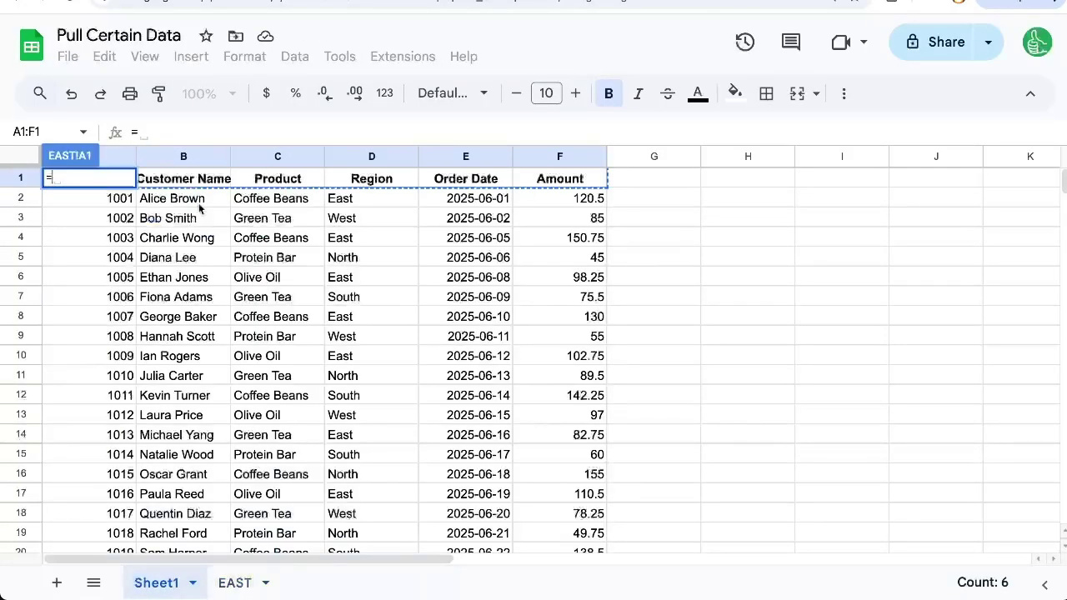
{"action": "left_click_drag", "start_coordinate": [559, 179], "coordinate": [89, 179]}
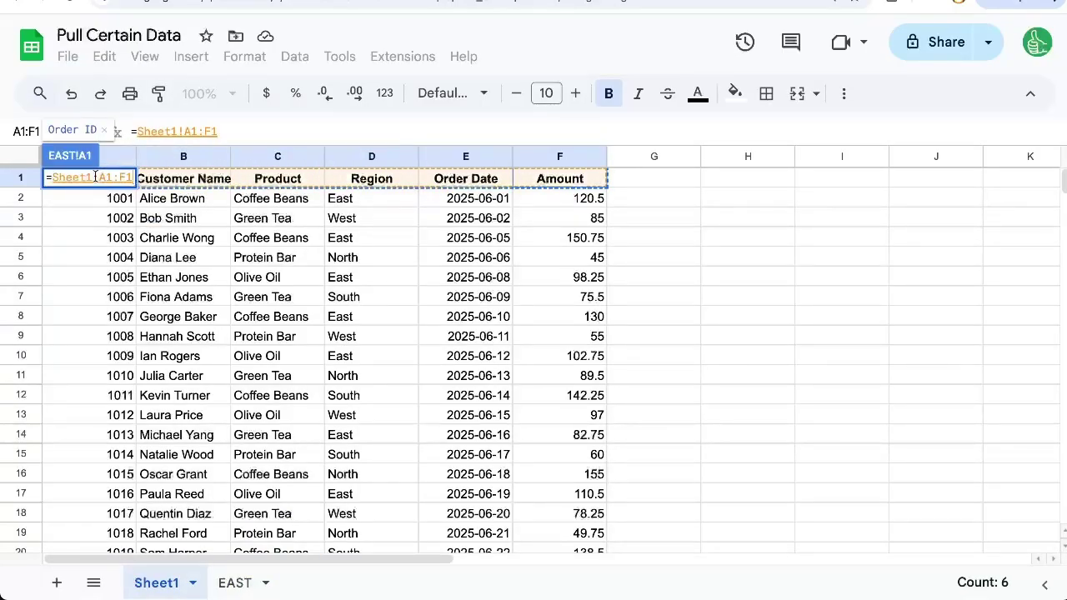
{"action": "type", "text": "ARRAYFORMUL"}
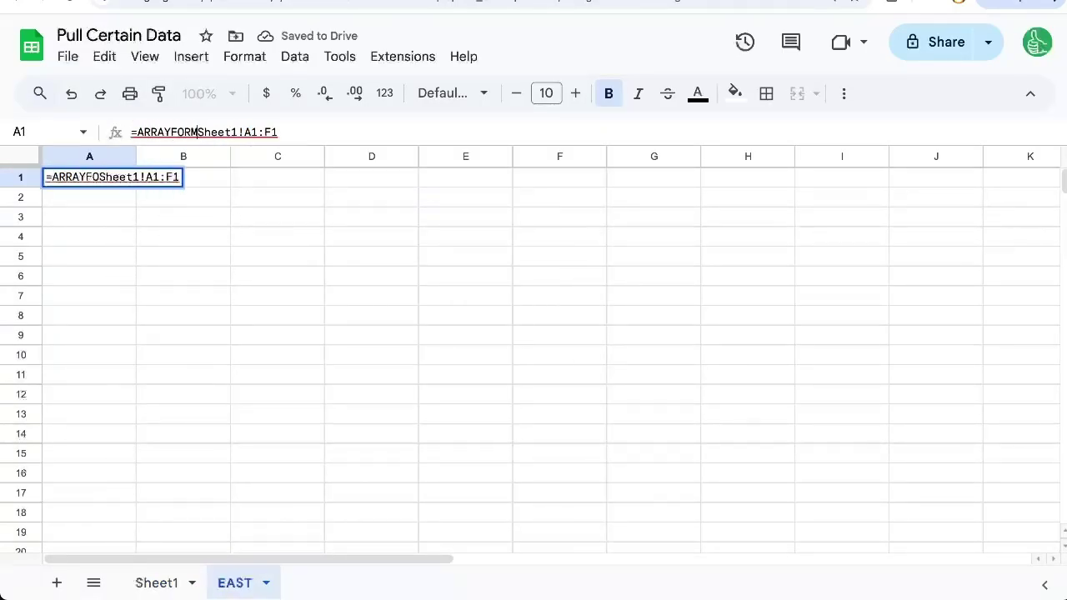
{"action": "type", "text": "A("}
{"action": "key", "text": "Return"}
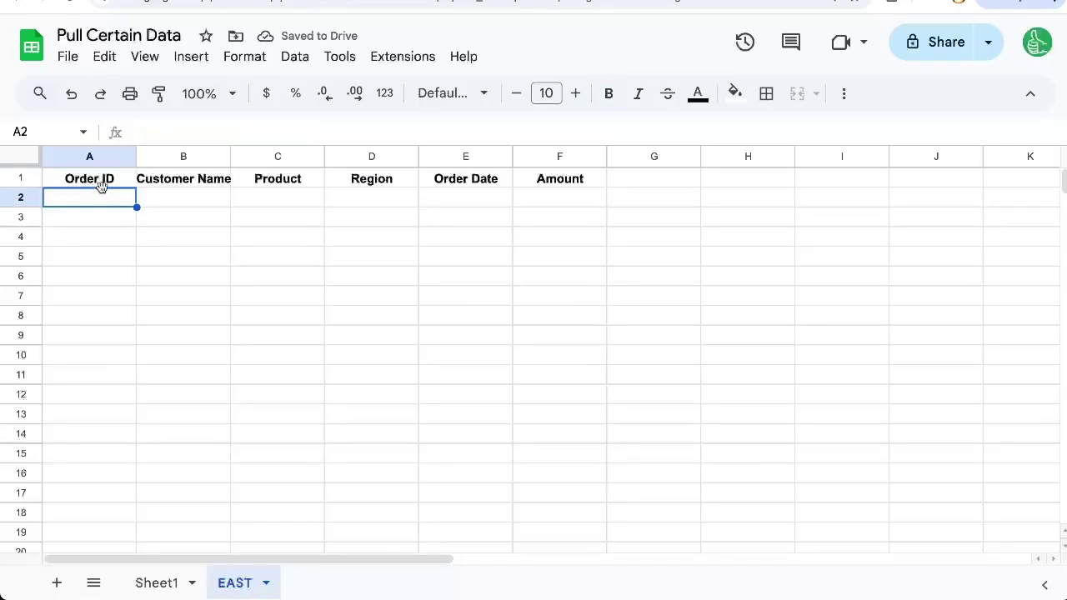
{"action": "left_click", "coordinate": [108, 185]}
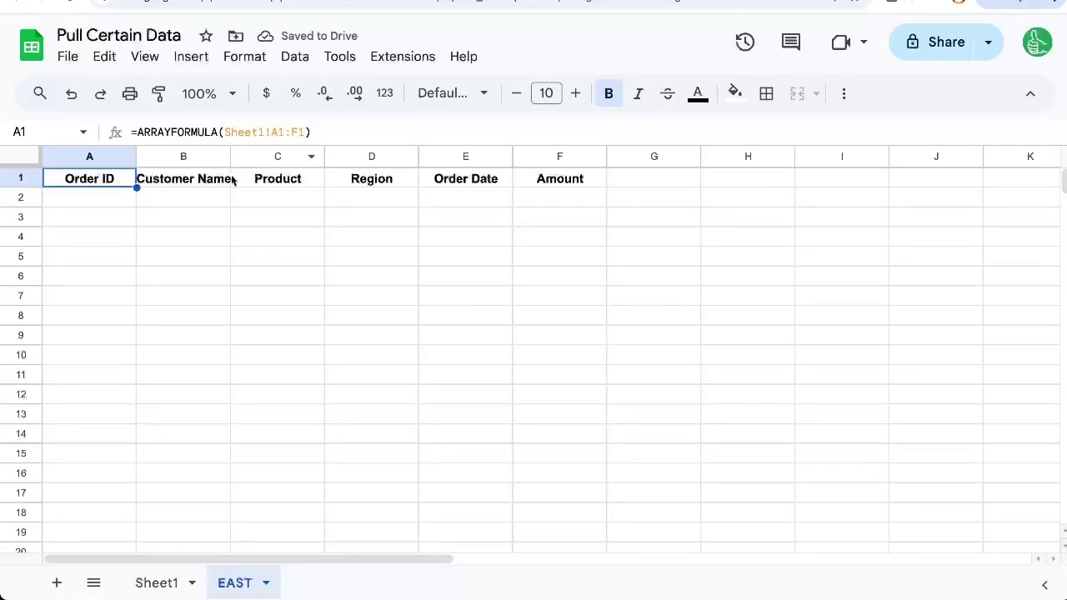
Rename Sheet1's F1 header from Amount to Total and confirm it appears on EAST
{"action": "left_click", "coordinate": [150, 583]}
{"action": "left_click", "coordinate": [544, 178]}
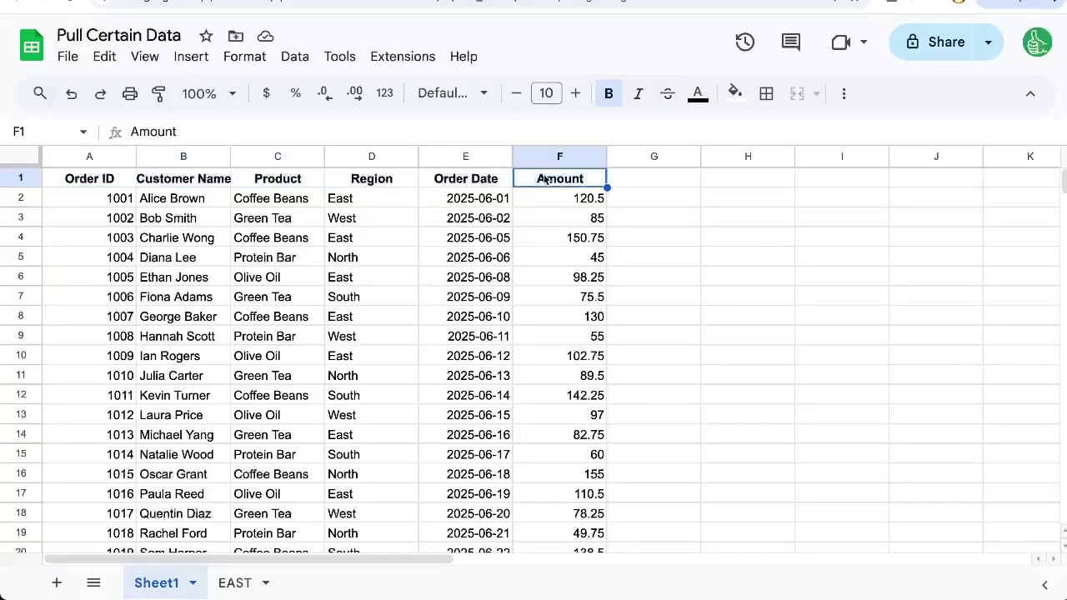
{"action": "type", "text": "Total"}
{"action": "key", "text": "Return"}
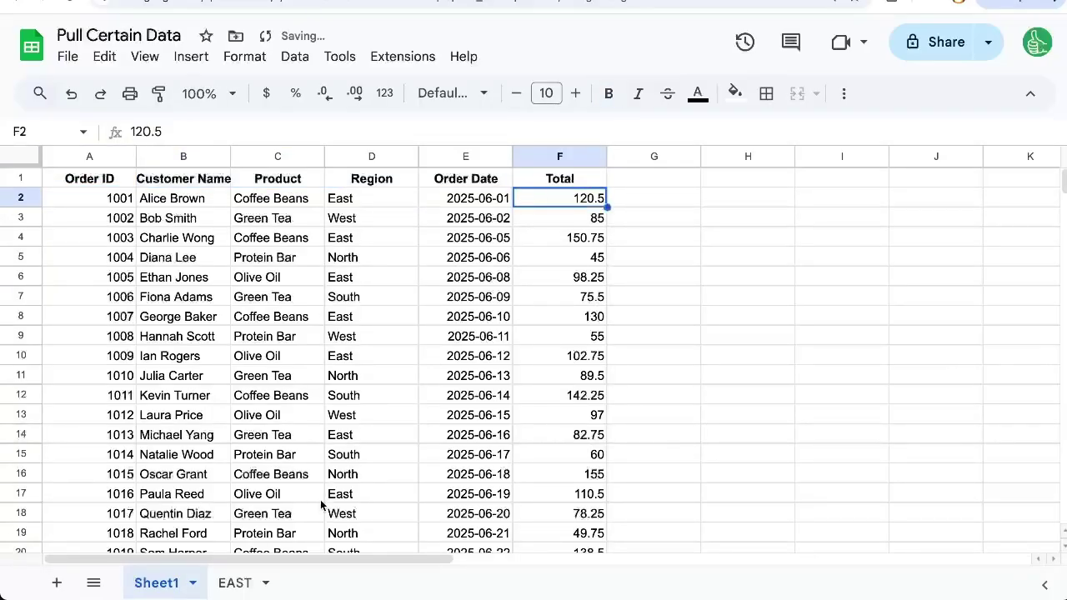
{"action": "left_click", "coordinate": [247, 574]}
{"action": "left_click", "coordinate": [539, 178]}
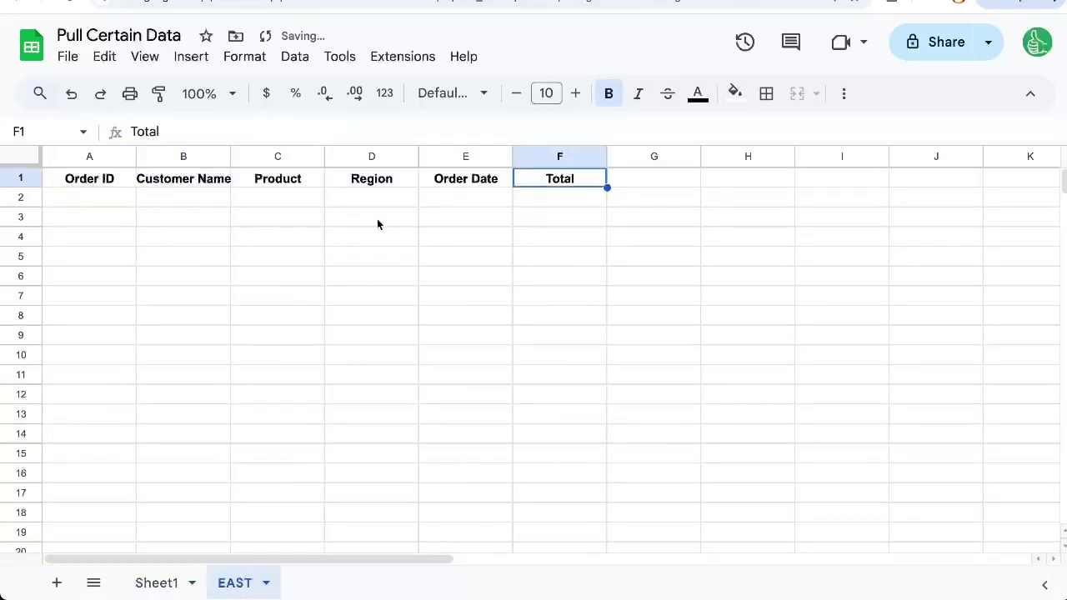
{"action": "left_click", "coordinate": [109, 205]}
Enter =FILTER(Sheet1!A2:F,Sheet1!D2:D="East") in EAST!A2 to list the 8 East orders
{"action": "type", "text": "="}
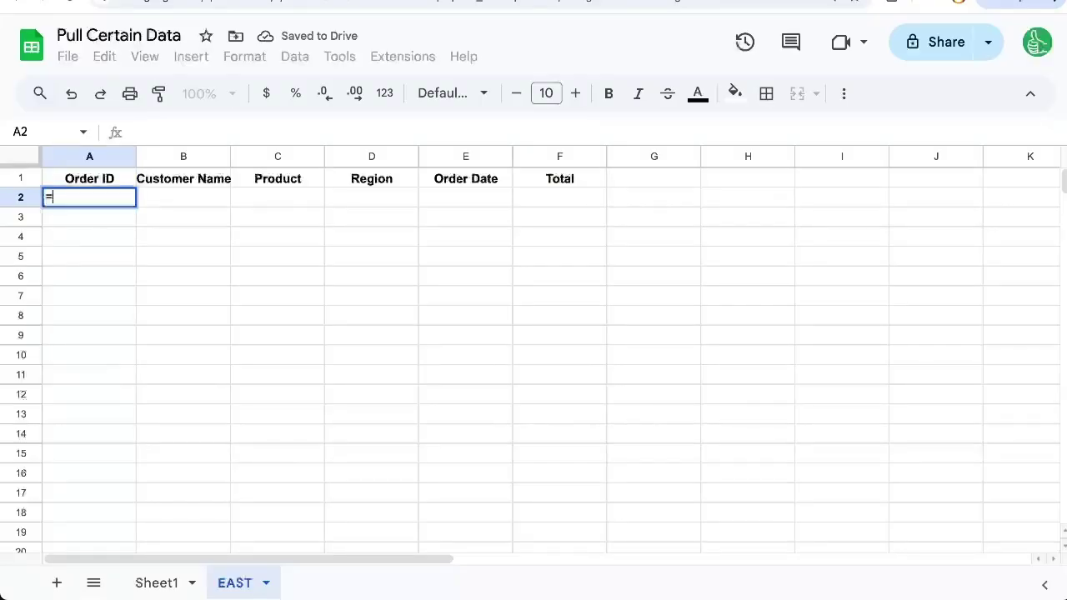
{"action": "type", "text": "FILTER("}
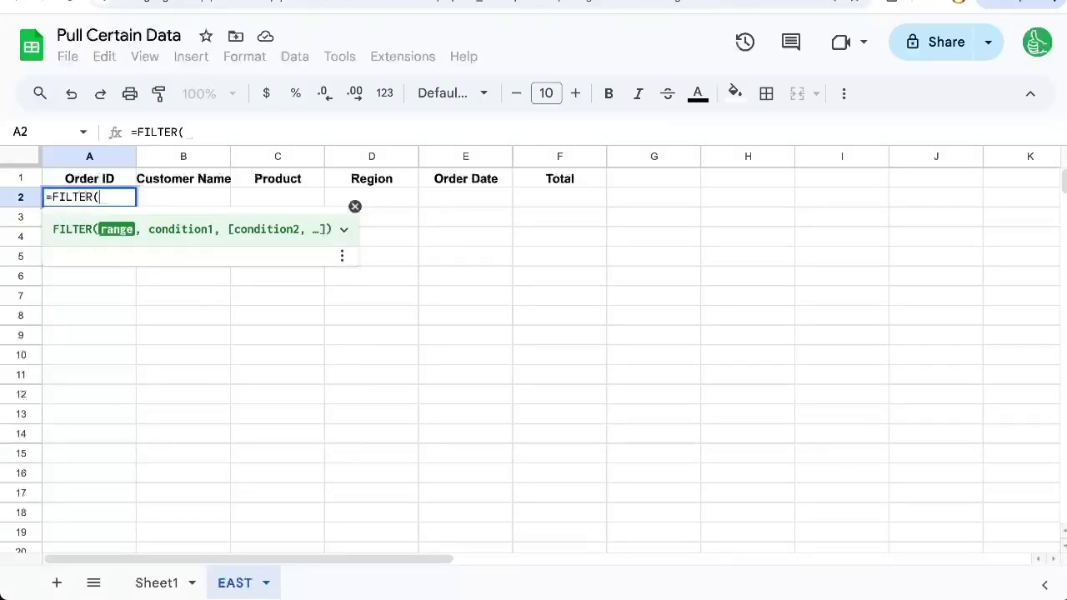
{"action": "left_click", "coordinate": [167, 584]}
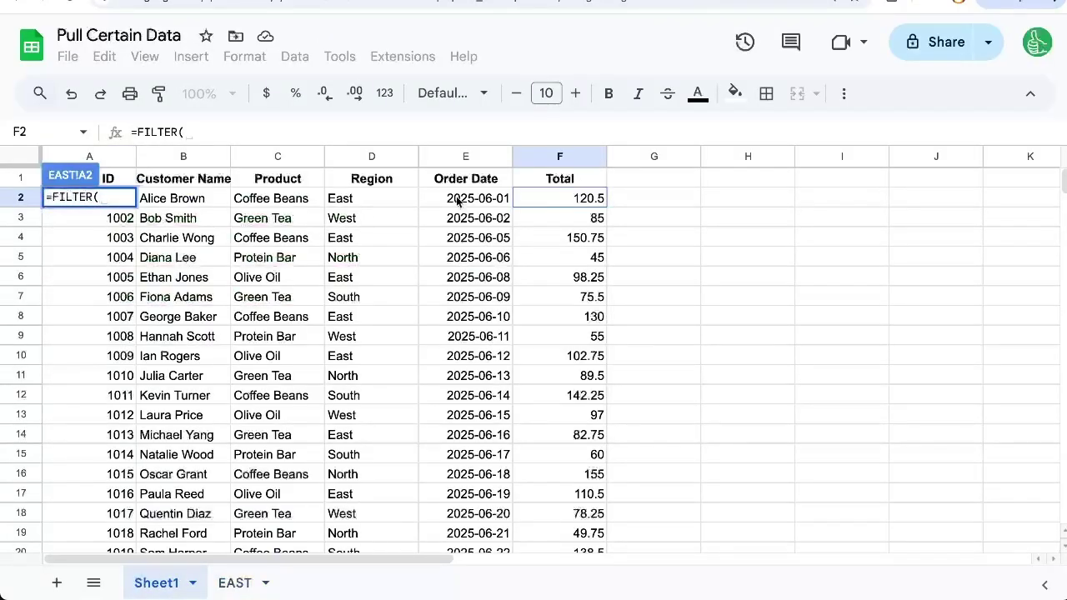
{"action": "left_click_drag", "start_coordinate": [554, 198], "coordinate": [83, 198]}
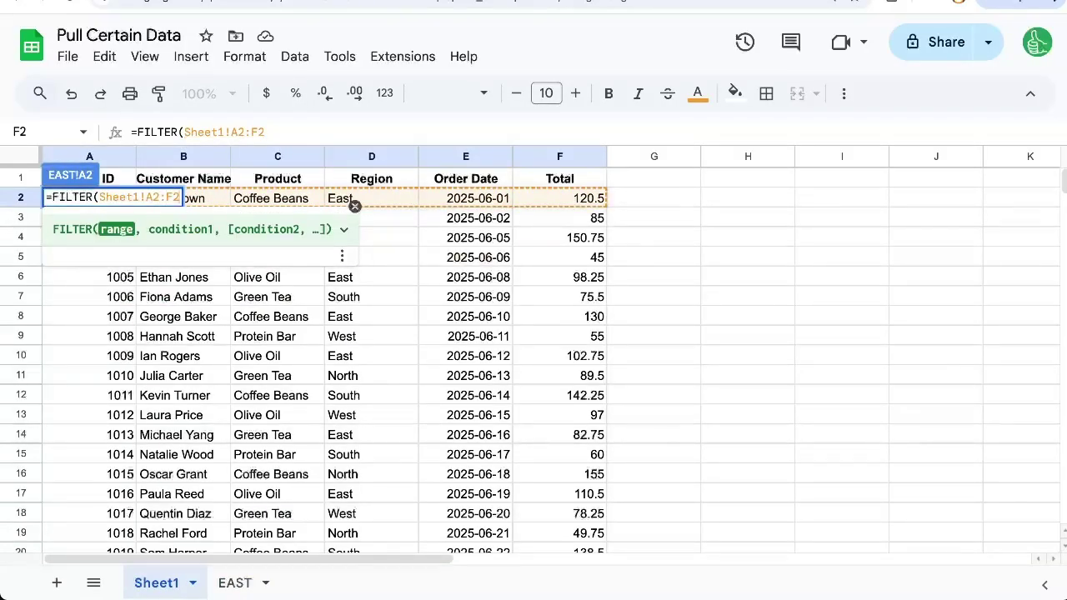
{"action": "key", "text": "BackSpace"}
{"action": "type", "text": ")"}
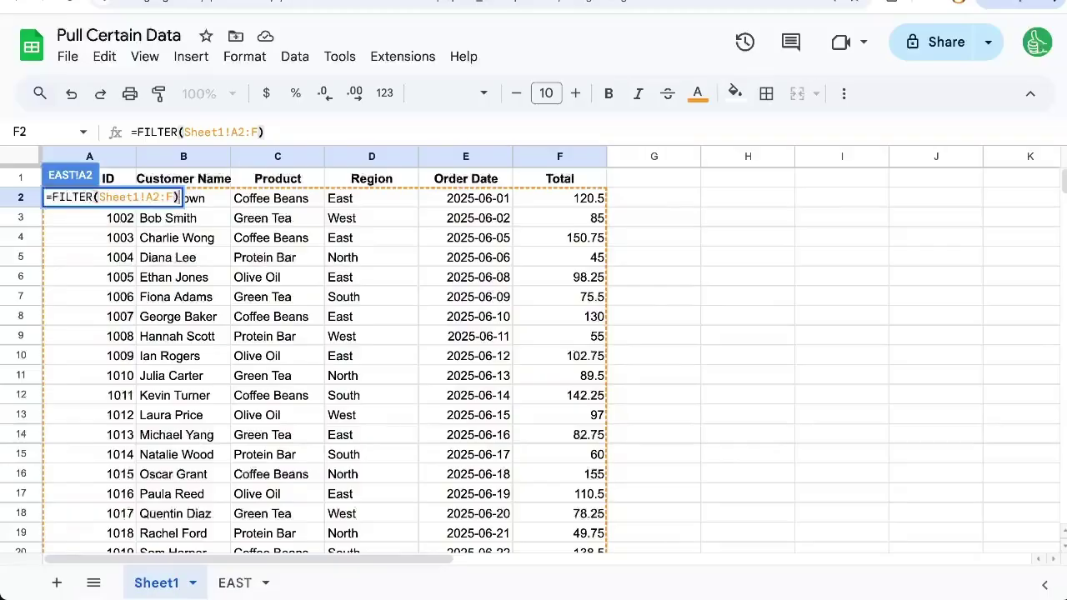
{"action": "key", "text": "BackSpace"}
{"action": "type", "text": ","}
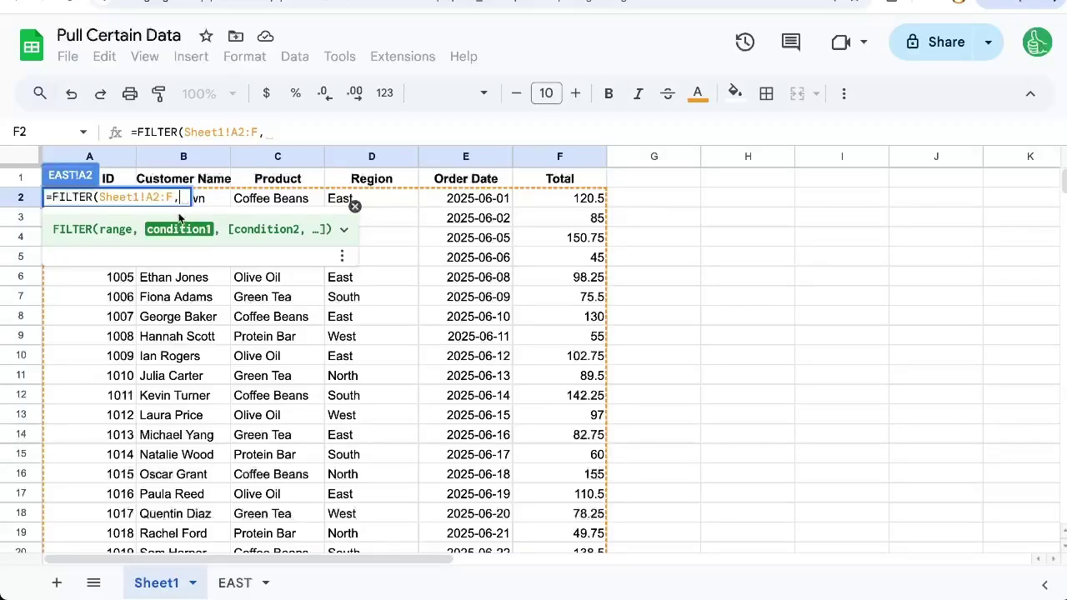
{"action": "left_click", "coordinate": [380, 160]}
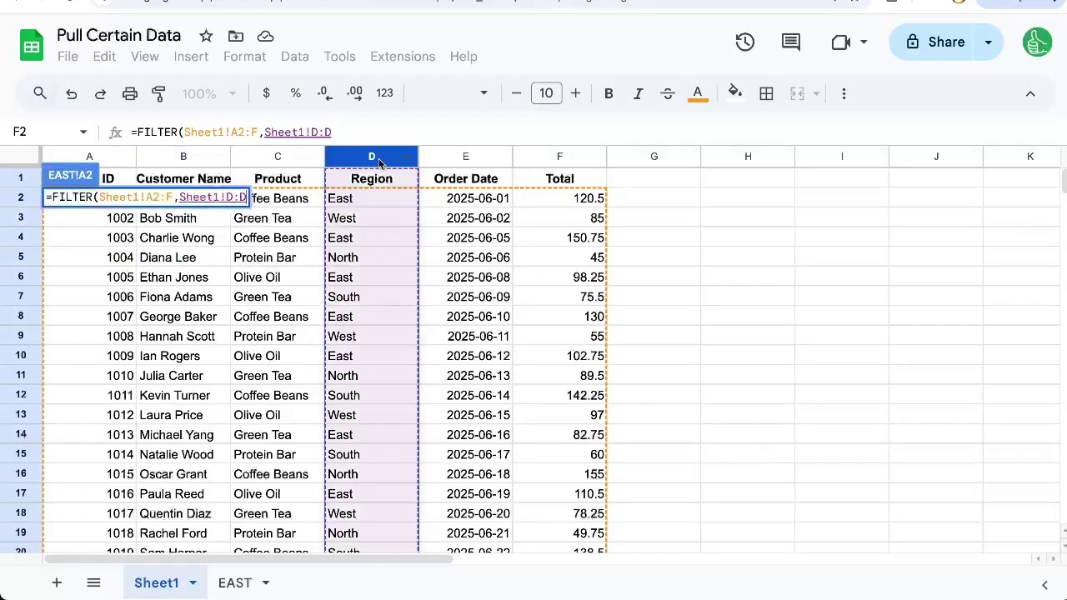
{"action": "left_click", "coordinate": [230, 198]}
{"action": "type", "text": "2:D"}
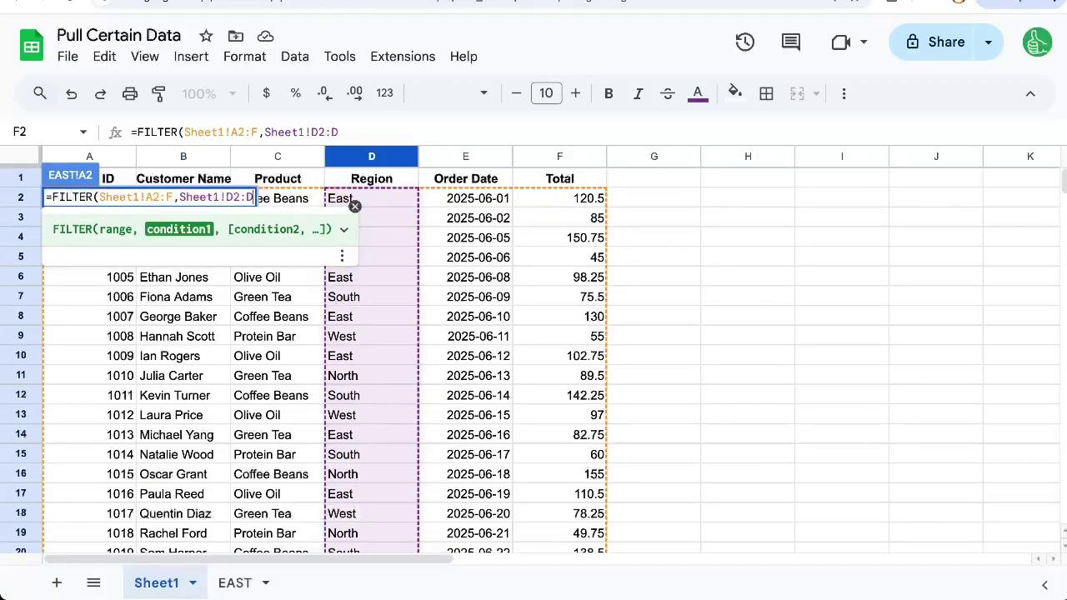
{"action": "type", "text": "=\"East\""}
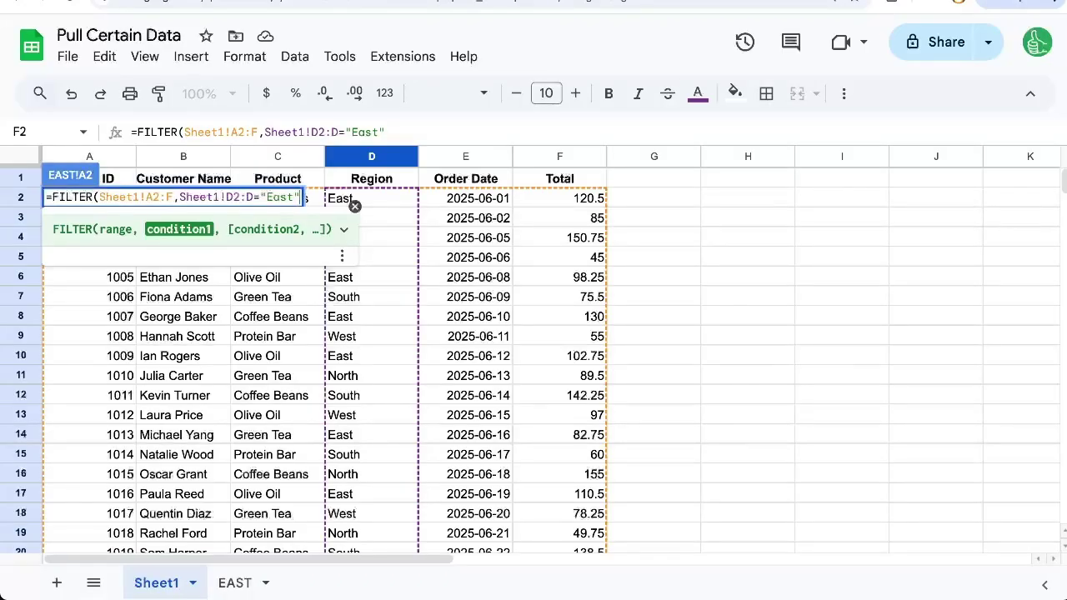
{"action": "type", "text": ")"}
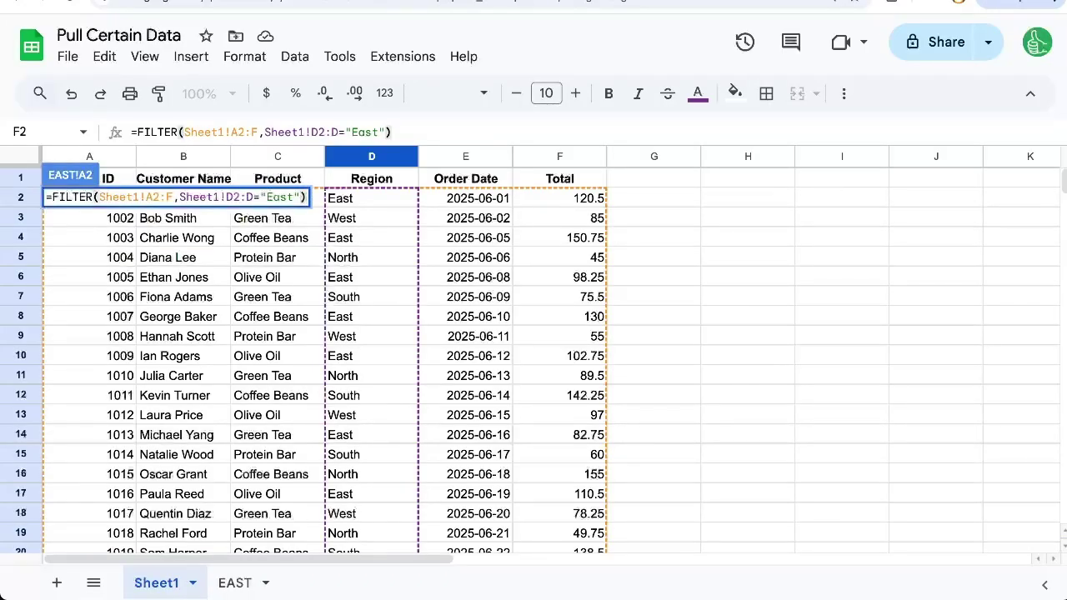
{"action": "key", "text": "Return"}
Inspect the filtered results, including the Region values and the Coffee Beans entry in C5
{"action": "left_click", "coordinate": [177, 197]}
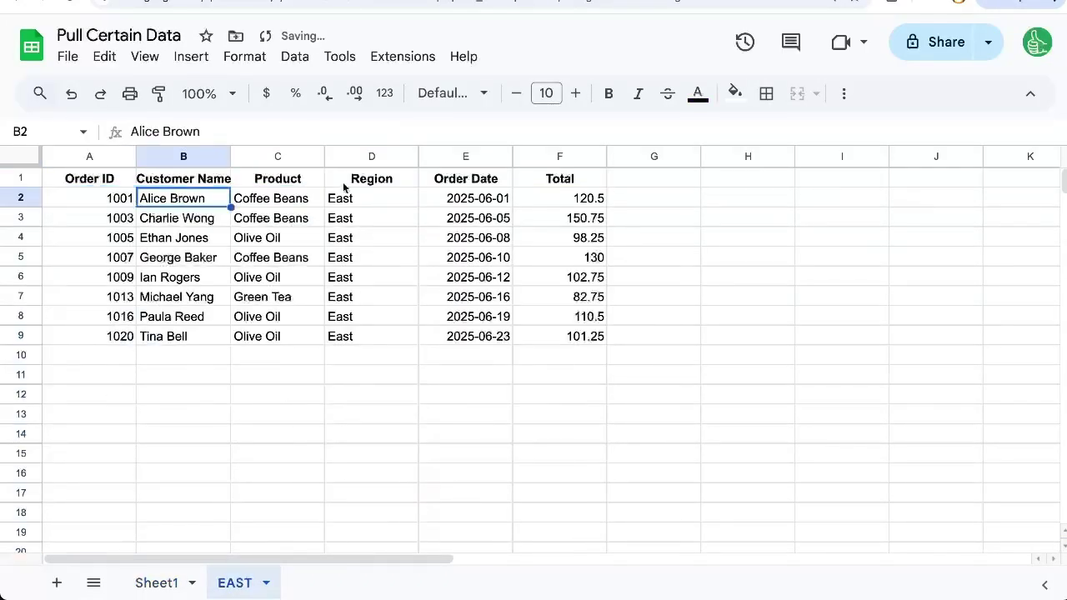
{"action": "left_click", "coordinate": [345, 180]}
{"action": "left_click_drag", "start_coordinate": [369, 207], "coordinate": [365, 335]}
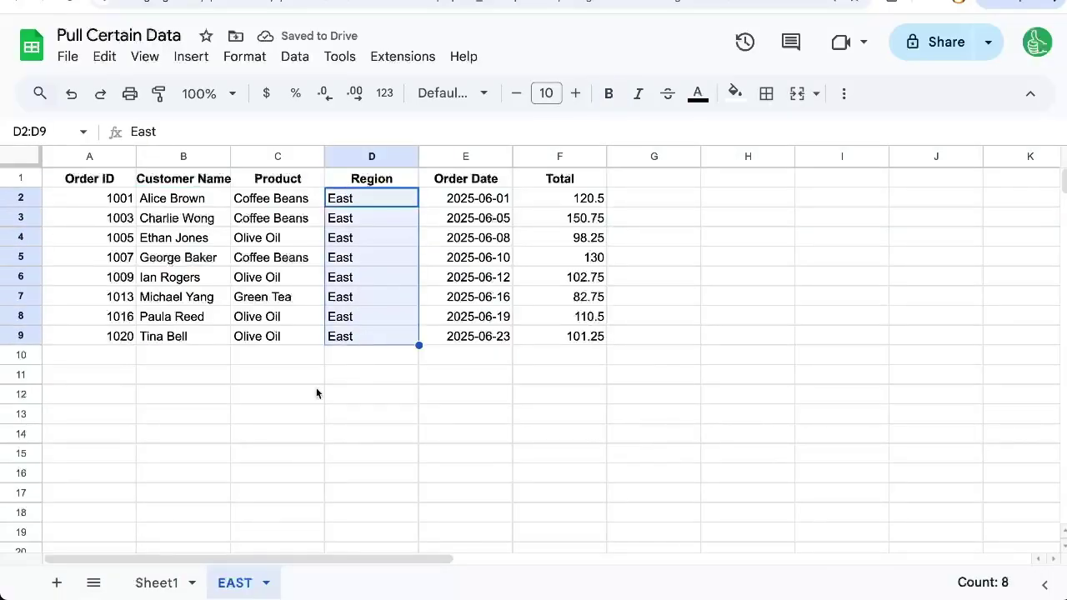
{"action": "left_click", "coordinate": [271, 260]}
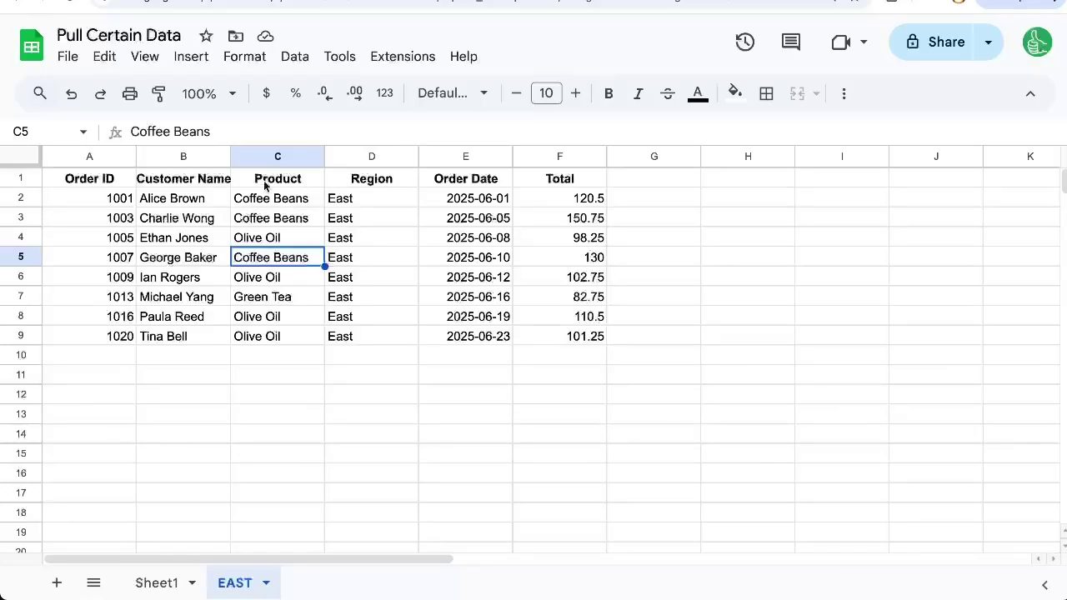
{"action": "left_click", "coordinate": [372, 212]}
Insert an empty row above header row 1 on EAST
{"action": "left_click", "coordinate": [35, 179]}
{"action": "right_click", "coordinate": [35, 179]}
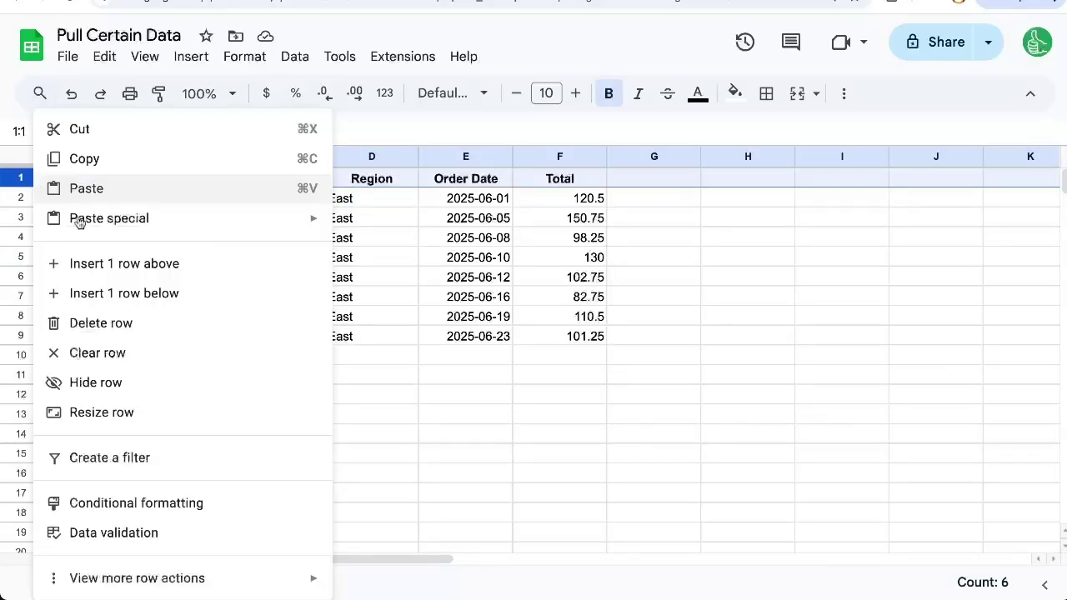
{"action": "left_click", "coordinate": [154, 265]}
Add a dropdown to EAST!D1 with criteria Dropdown (from a range)
{"action": "left_click", "coordinate": [265, 177]}
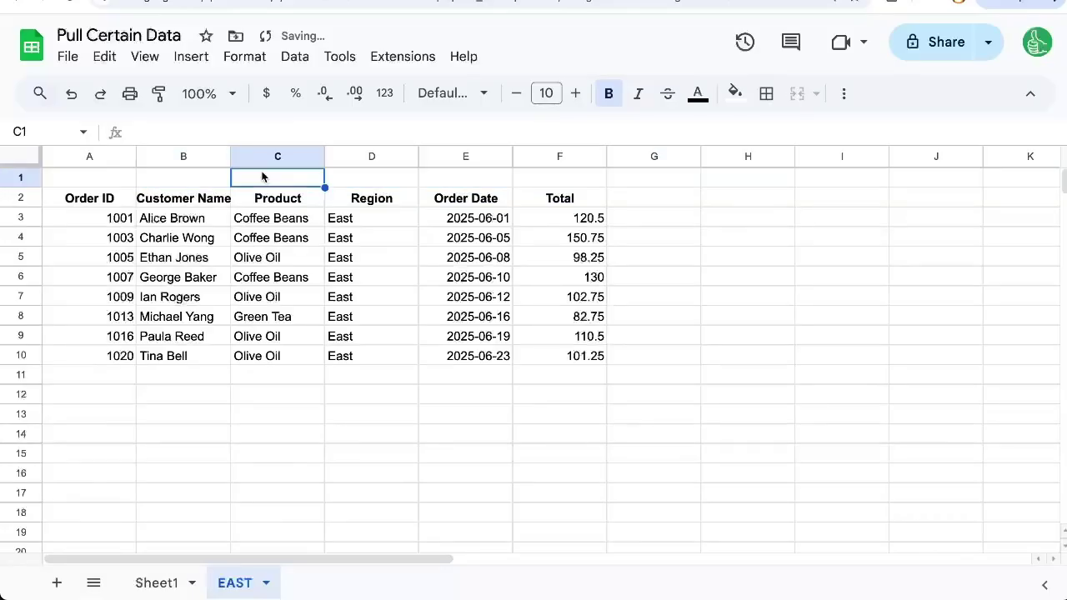
{"action": "left_click", "coordinate": [366, 181]}
{"action": "right_click", "coordinate": [387, 175]}
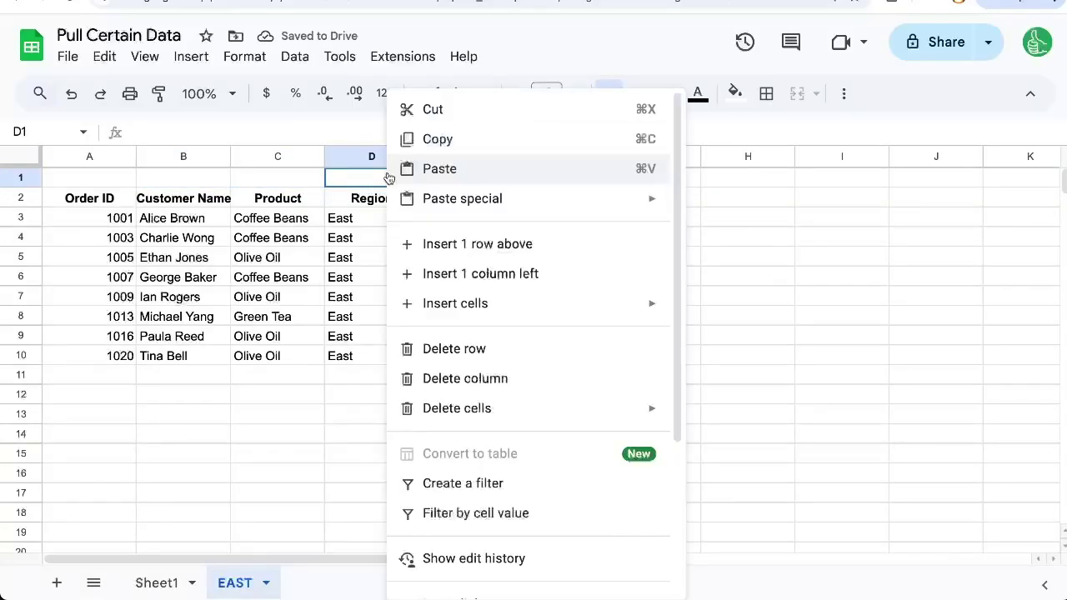
{"action": "scroll", "coordinate": [528, 509], "scroll_direction": "down", "scroll_amount": 3}
{"action": "left_click", "coordinate": [510, 506]}
{"action": "left_click", "coordinate": [998, 272]}
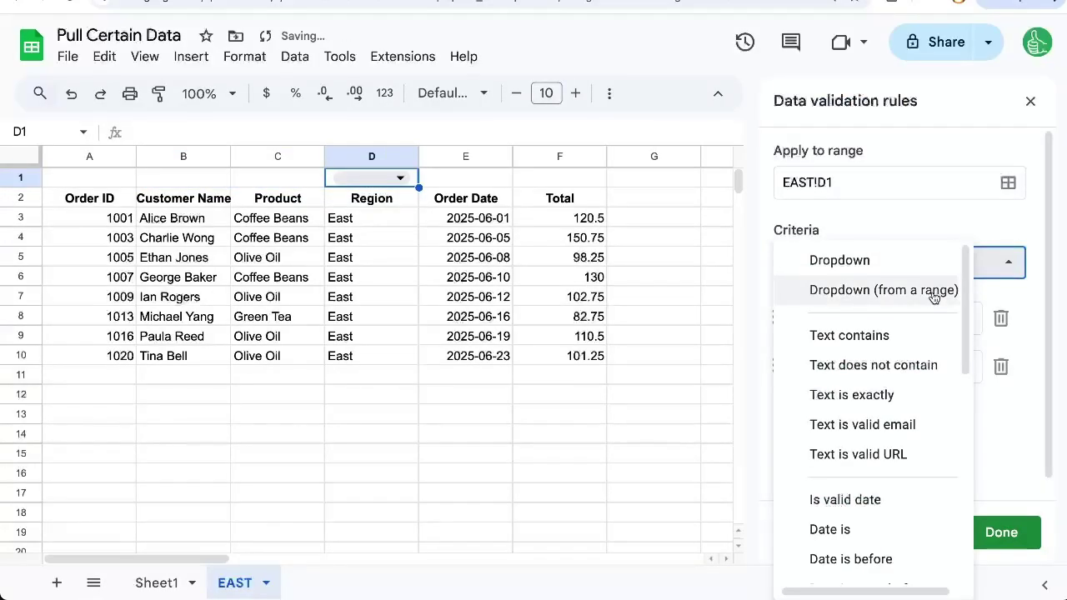
{"action": "left_click", "coordinate": [933, 291]}
{"action": "left_click", "coordinate": [1022, 319]}
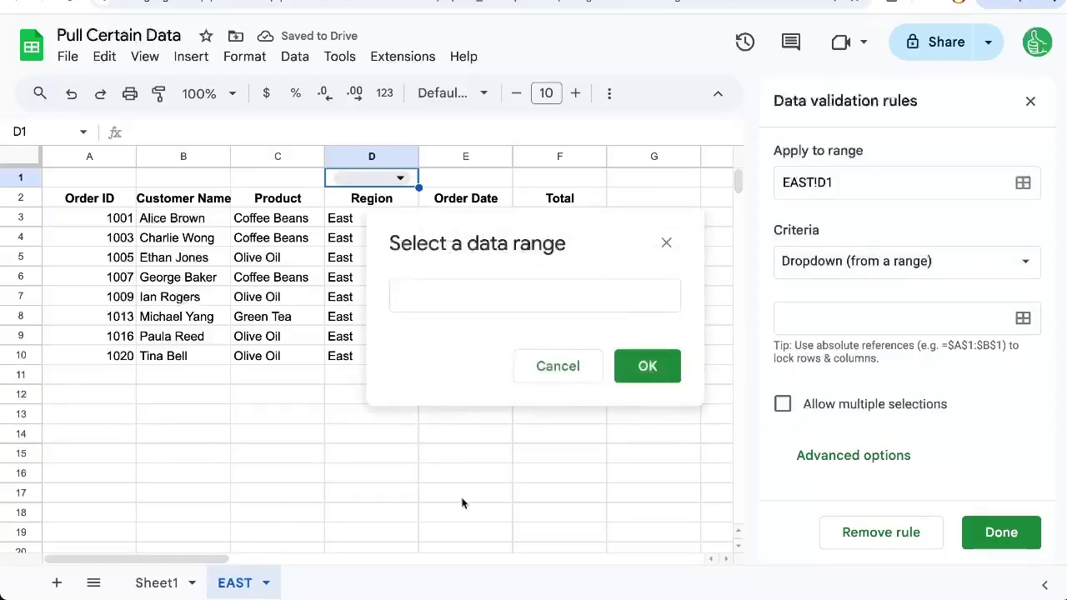
Set the dropdown's source range to Sheet1!D2:D and save the rule
{"action": "left_click", "coordinate": [157, 583]}
{"action": "left_click", "coordinate": [374, 156]}
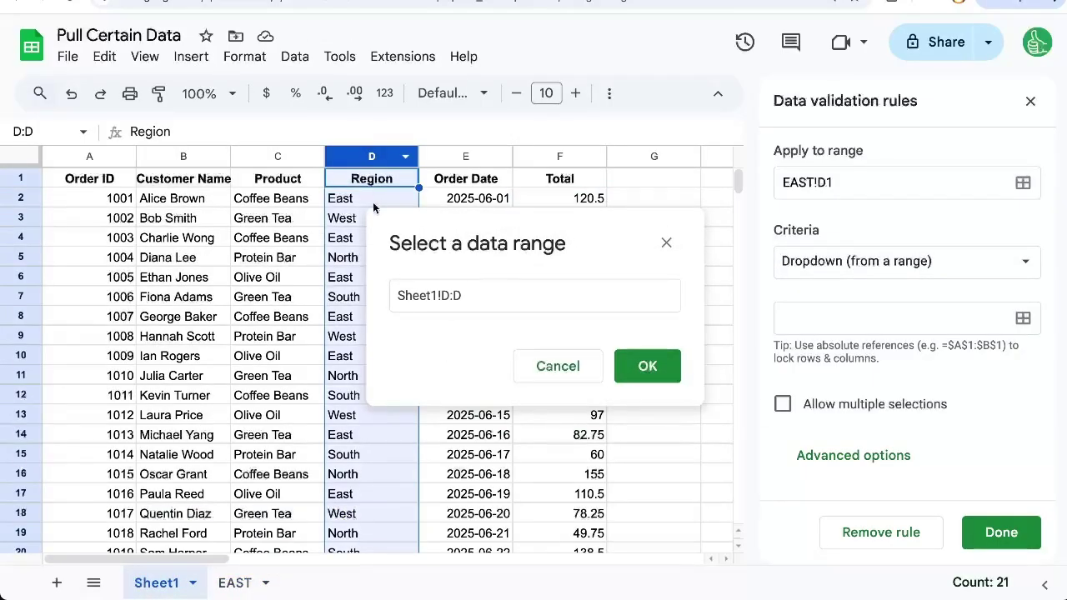
{"action": "left_click", "coordinate": [448, 295]}
{"action": "type", "text": "2"}
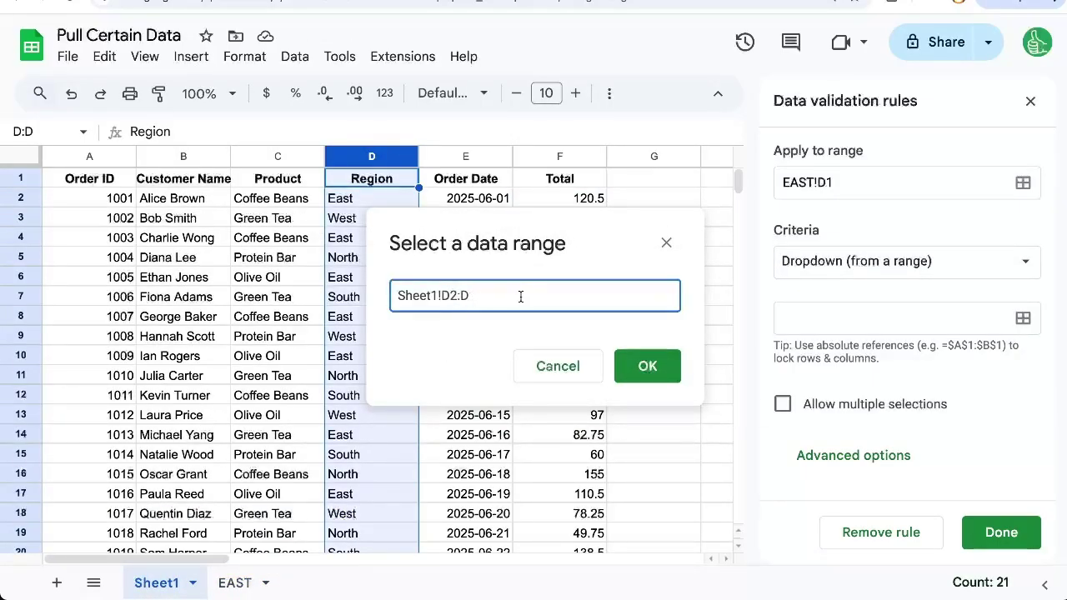
{"action": "left_click", "coordinate": [654, 367]}
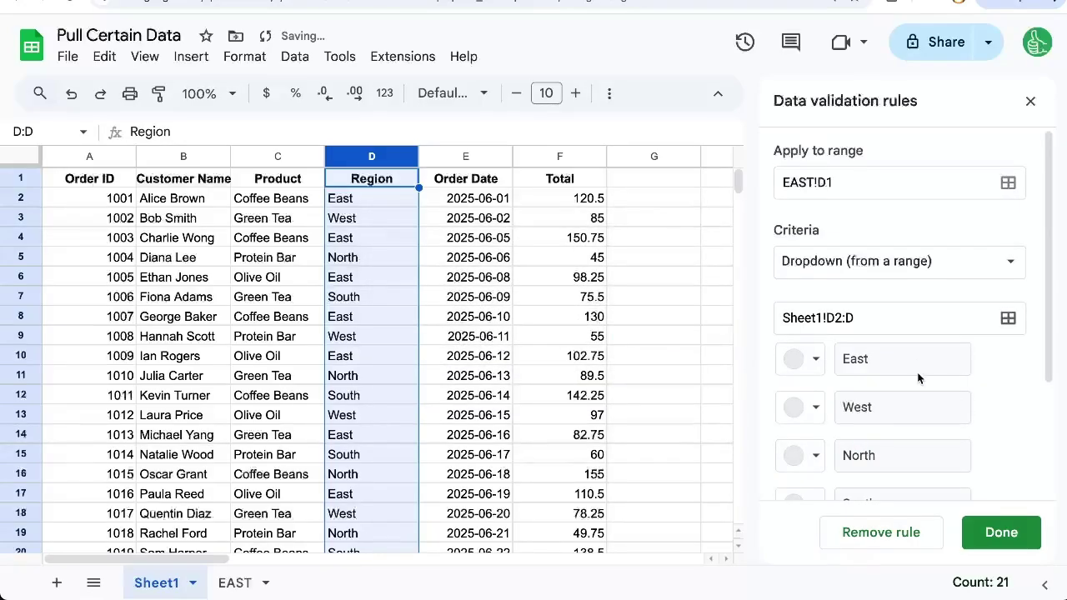
{"action": "scroll", "coordinate": [917, 372], "scroll_direction": "down", "scroll_amount": 3}
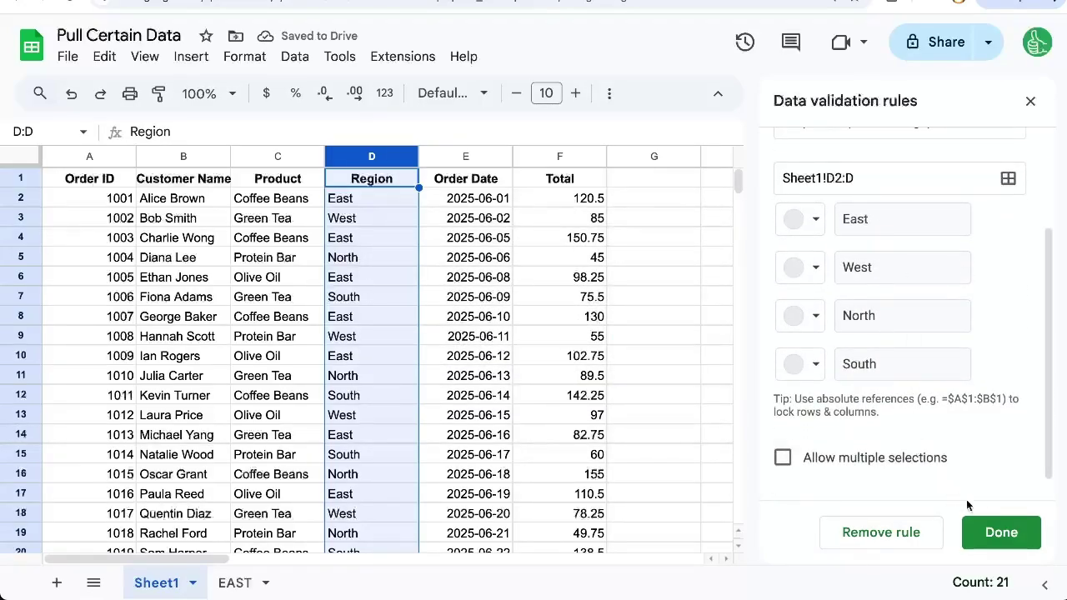
{"action": "left_click", "coordinate": [1010, 535]}
Choose East in the D1 region dropdown
{"action": "left_click", "coordinate": [234, 582]}
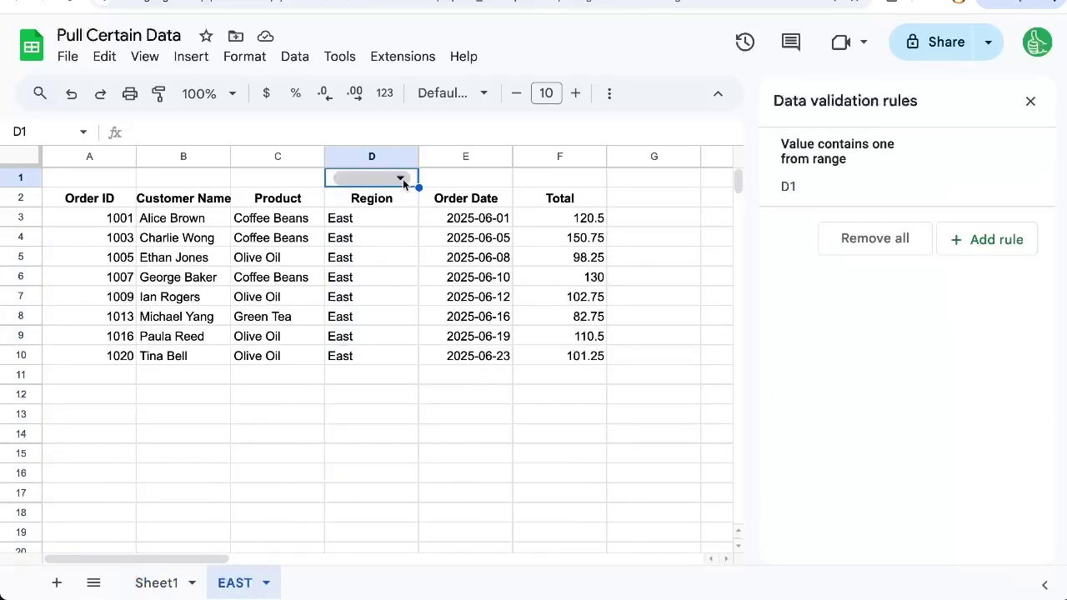
{"action": "left_click", "coordinate": [388, 180]}
{"action": "left_click", "coordinate": [357, 206]}
{"action": "left_click", "coordinate": [360, 221]}
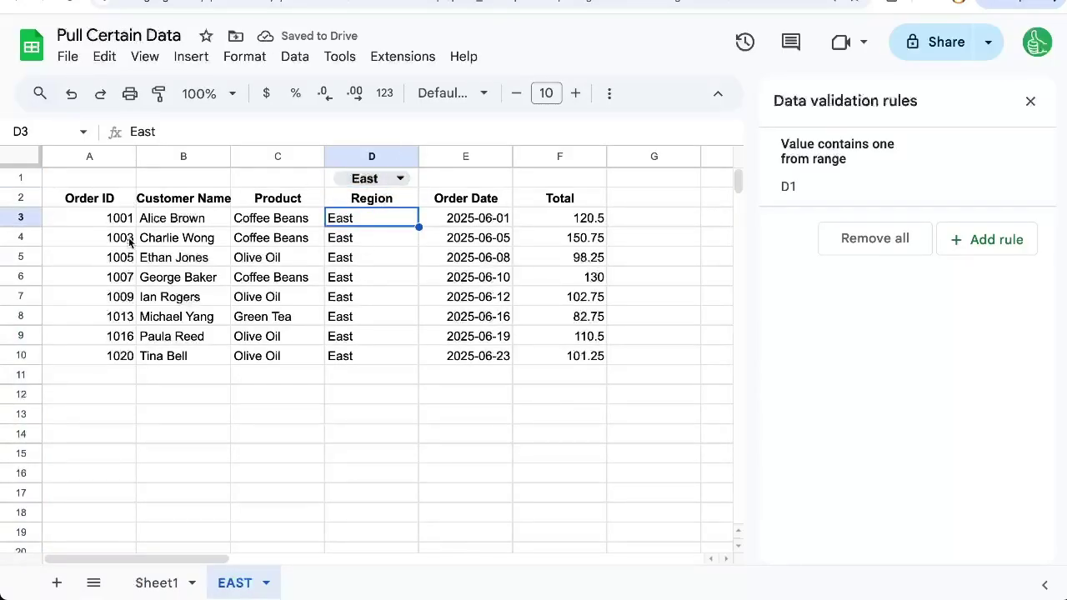
Replace the fixed "East" criterion in A3's FILTER formula with D1
{"action": "left_click", "coordinate": [95, 220]}
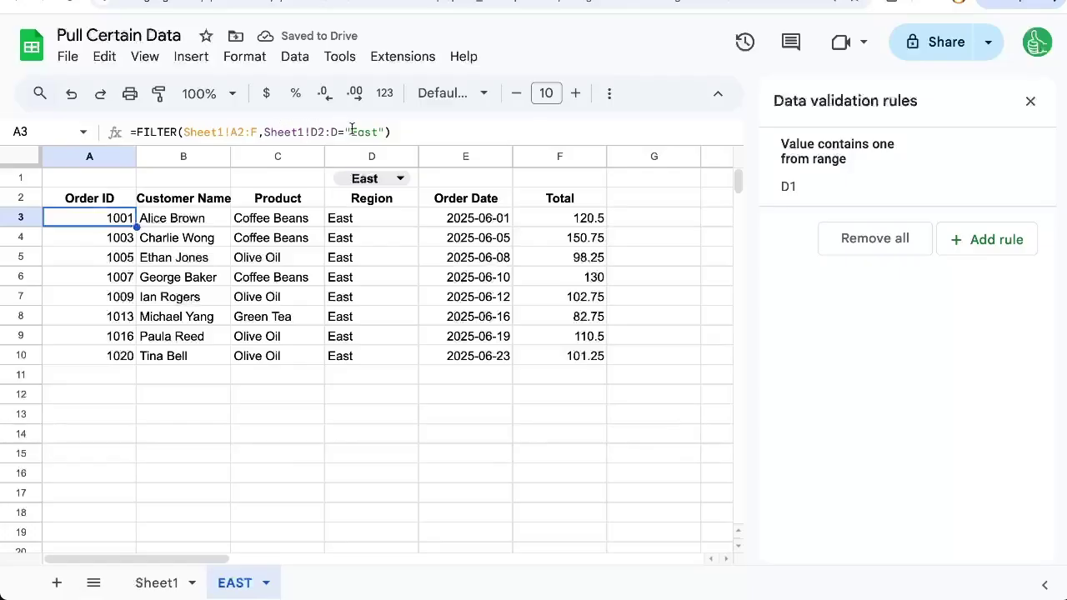
{"action": "left_click_drag", "start_coordinate": [347, 131], "coordinate": [384, 130]}
{"action": "type", "text": "D"}
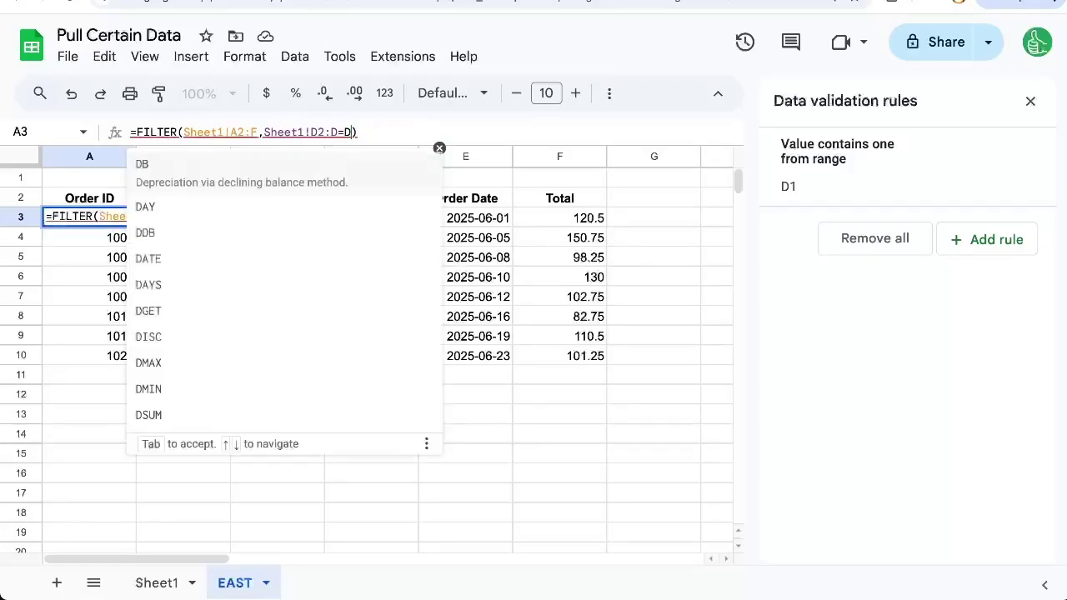
{"action": "type", "text": "1"}
{"action": "left_click", "coordinate": [177, 238]}
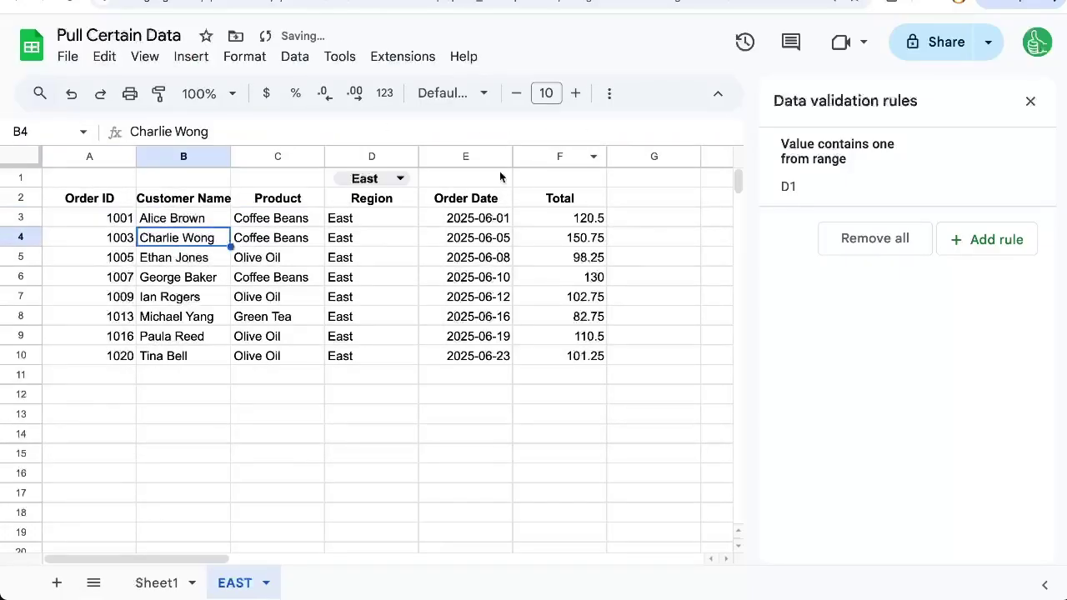
Test the filter by choosing West, then North in D1, and widen column D
{"action": "left_click", "coordinate": [404, 180]}
{"action": "left_click", "coordinate": [383, 230]}
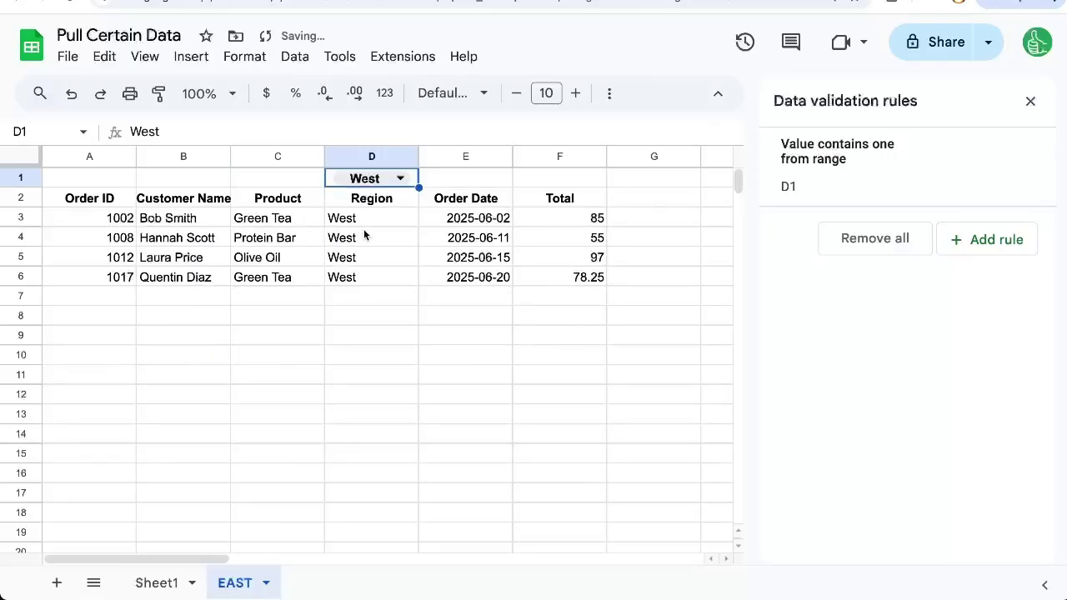
{"action": "left_click_drag", "start_coordinate": [379, 219], "coordinate": [363, 288]}
{"action": "left_click", "coordinate": [400, 178]}
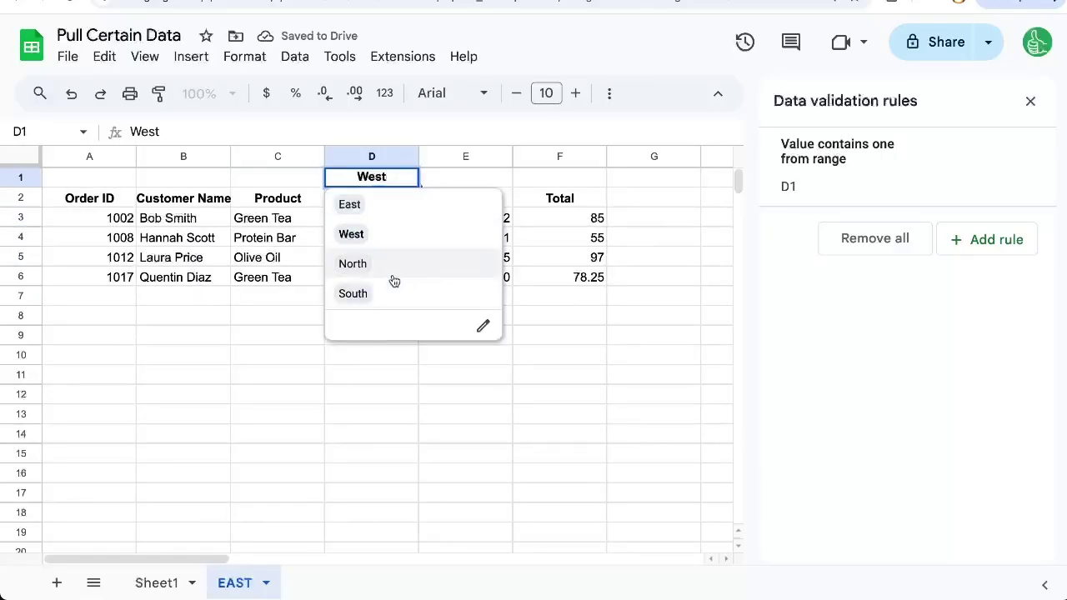
{"action": "left_click", "coordinate": [398, 267]}
{"action": "left_click_drag", "start_coordinate": [177, 219], "coordinate": [555, 436]}
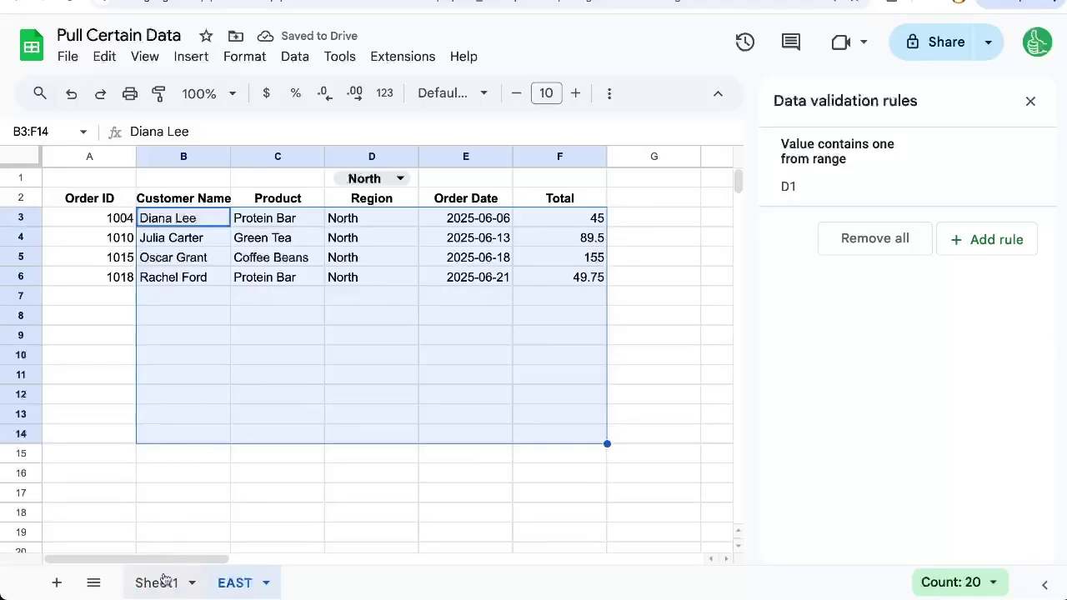
{"action": "left_click_drag", "start_coordinate": [419, 156], "coordinate": [436, 153]}
Choose South in D1 to test, then clear D1
{"action": "left_click", "coordinate": [423, 180]}
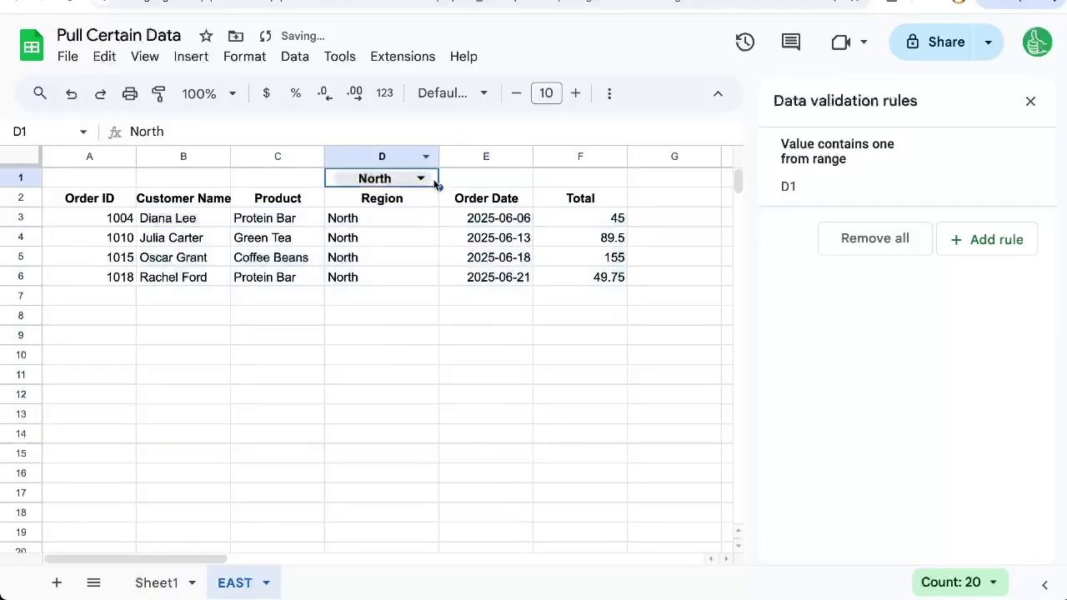
{"action": "left_click", "coordinate": [408, 294]}
{"action": "left_click", "coordinate": [421, 179]}
{"action": "key", "text": "Escape"}
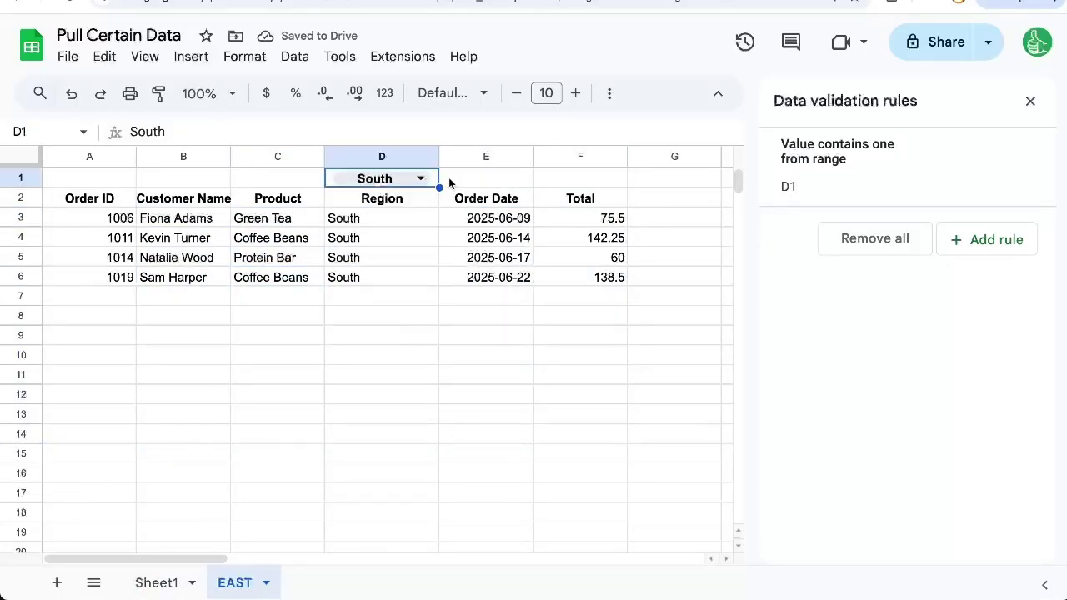
{"action": "key", "text": "Delete"}
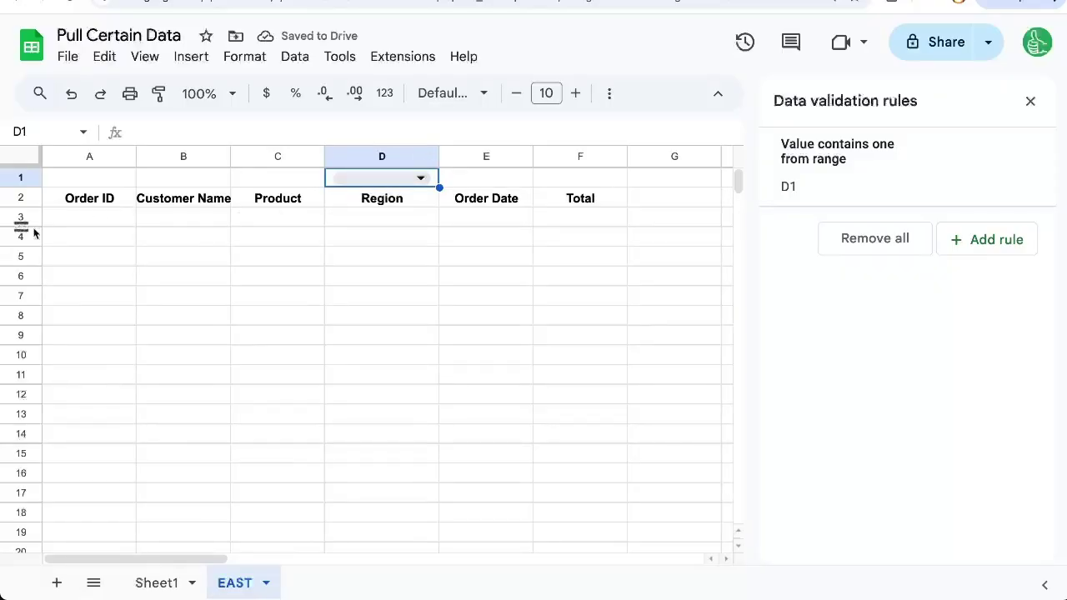
Rewrite A3 as =IF(ISBLANK(D1),"Select a Region in D1",FILTER(Sheet1!A2:F,Sheet1!D2:D=D1))
{"action": "left_click", "coordinate": [132, 219]}
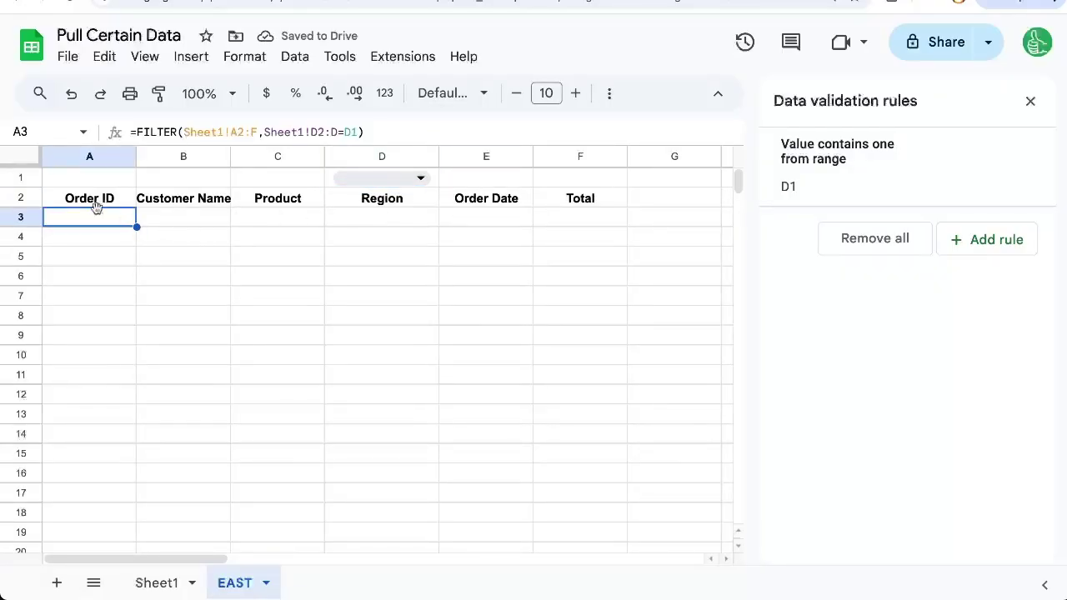
{"action": "double_click", "coordinate": [52, 217]}
{"action": "type", "text": "IF(IS"}
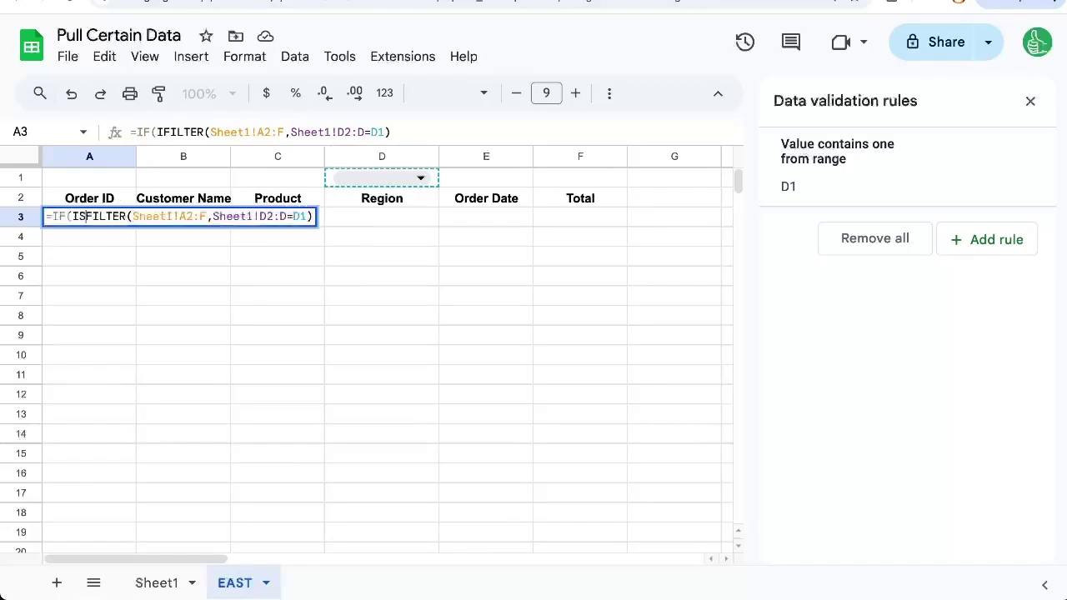
{"action": "type", "text": "BLANK(D1),\""}
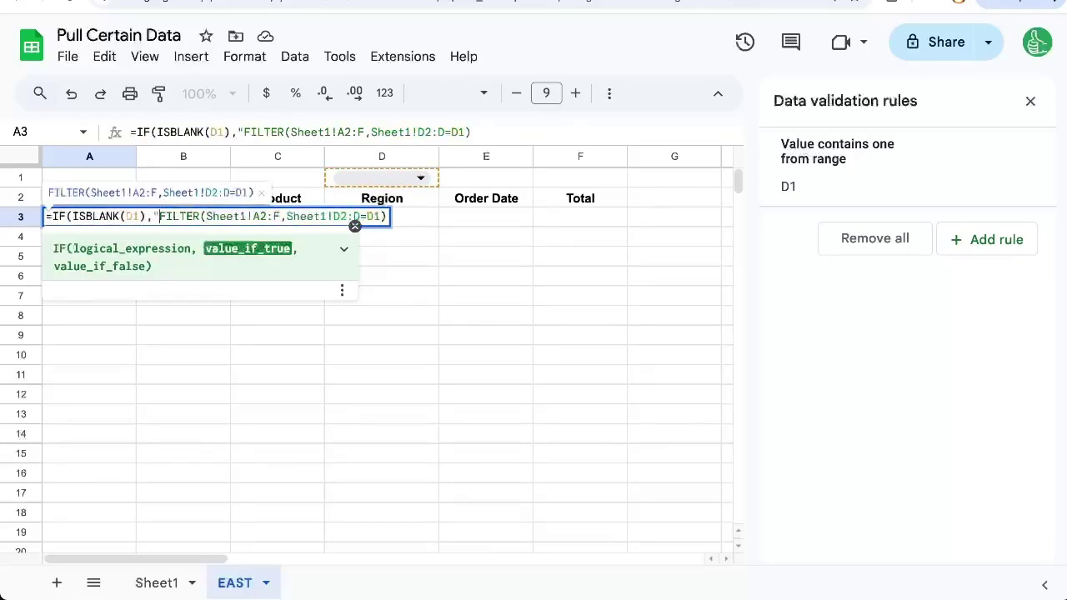
{"action": "type", "text": "Select a Regio"}
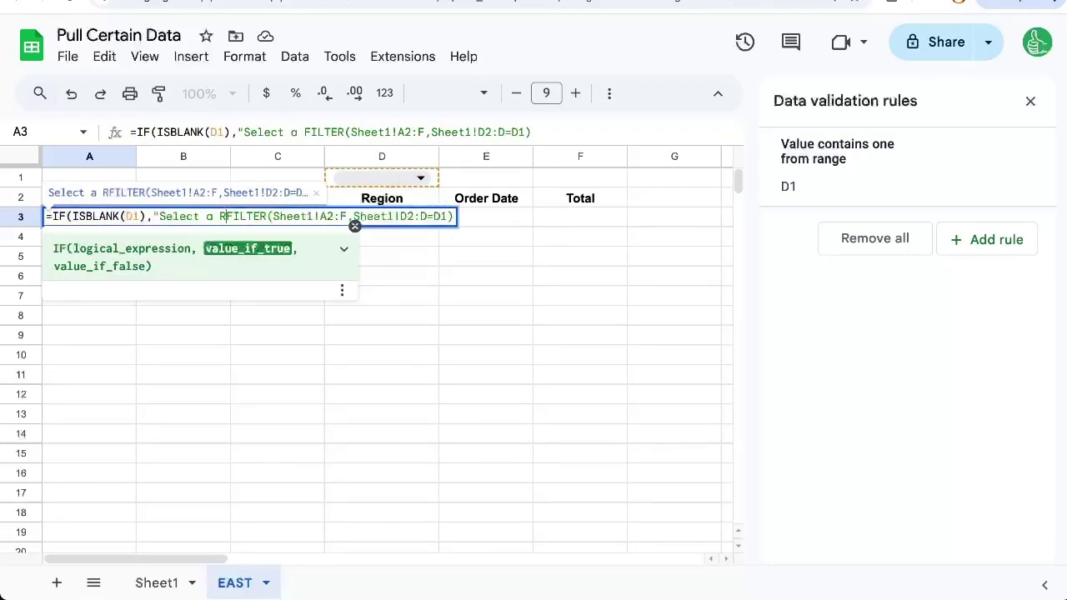
{"action": "type", "text": "n in D1\",FILTER(Sheet1!A2:F,Sheet1!D2:D=D1"}
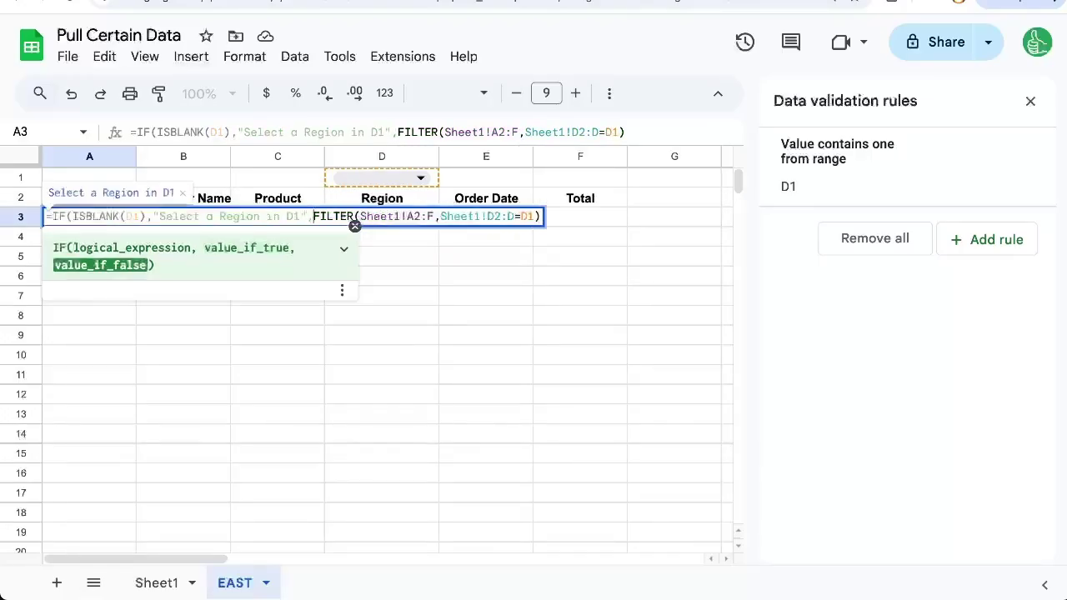
{"action": "type", "text": ")"}
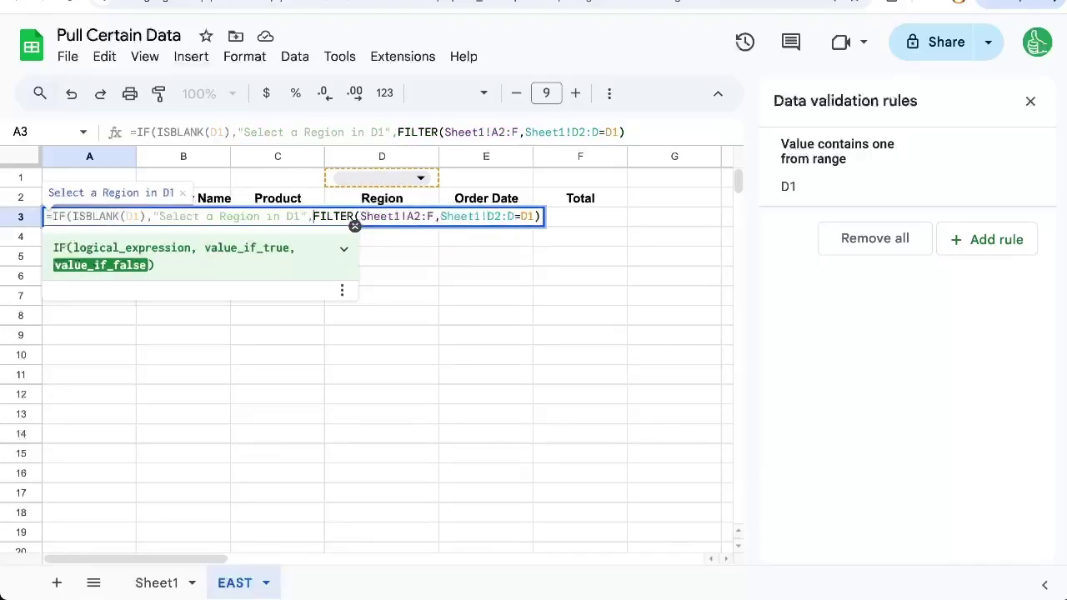
{"action": "key", "text": "Return"}
Pick West in the D1 dropdown to list the four West orders
{"action": "left_click", "coordinate": [84, 222]}
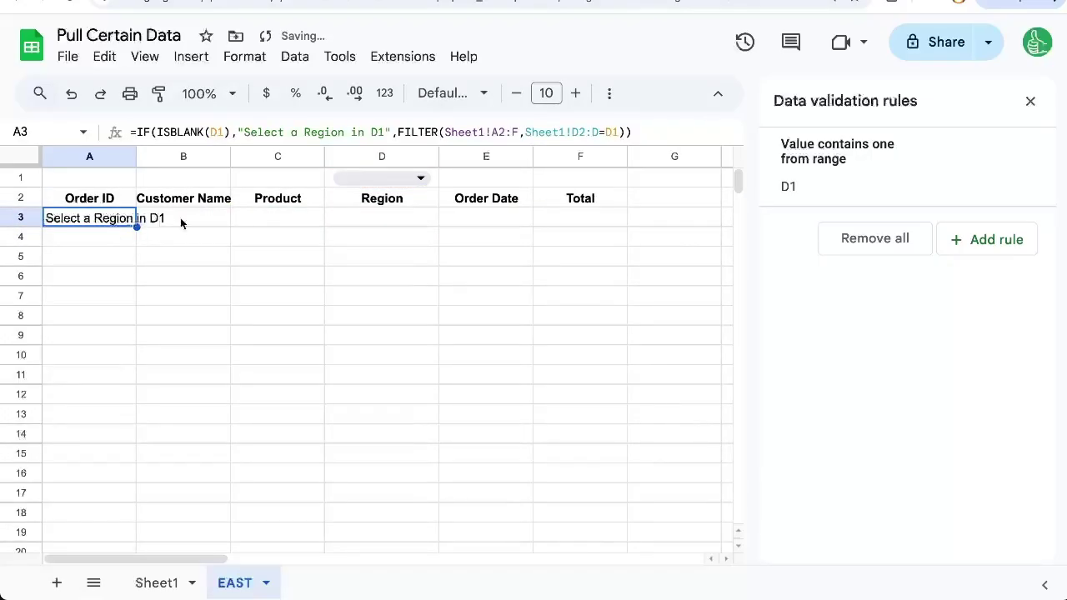
{"action": "left_click", "coordinate": [371, 180]}
{"action": "left_click", "coordinate": [374, 234]}
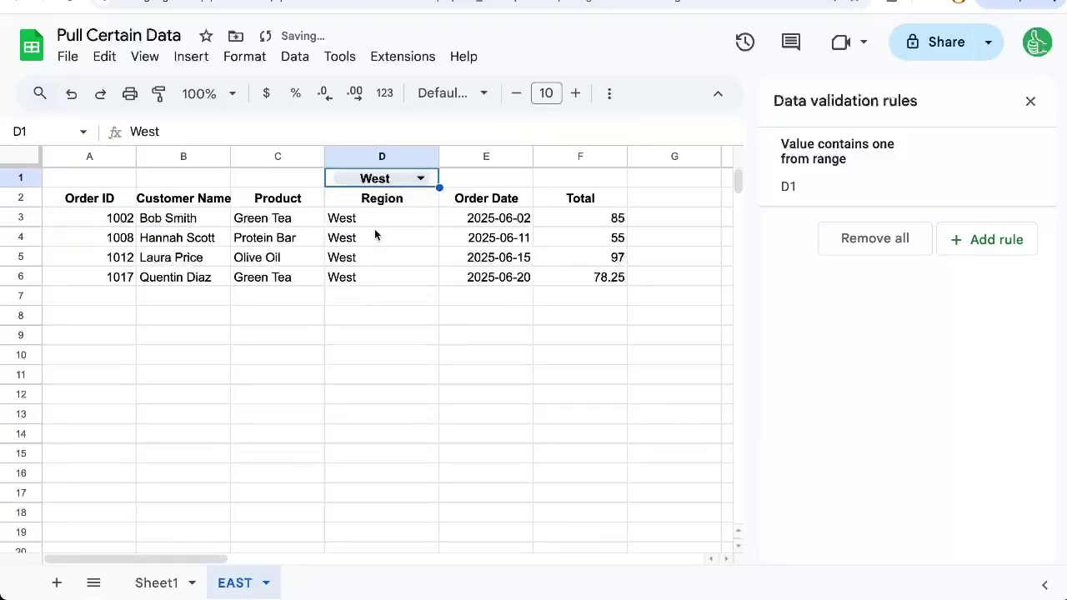
{"action": "left_click_drag", "start_coordinate": [72, 223], "coordinate": [621, 477]}
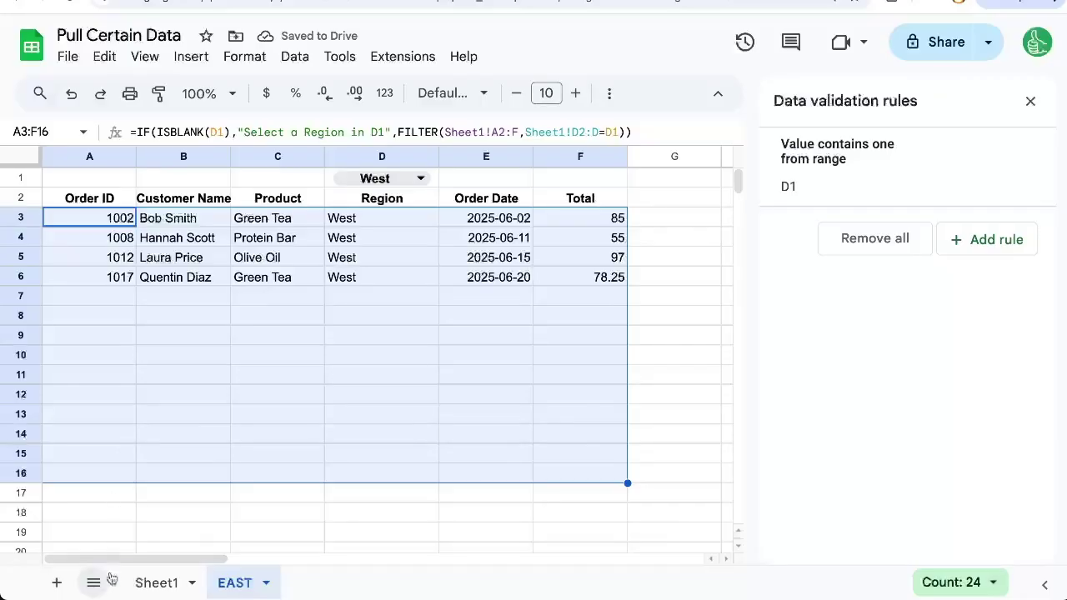
Compare against Sheet1's source data, then return to EAST and select D1
{"action": "left_click", "coordinate": [156, 583]}
{"action": "left_click", "coordinate": [176, 258]}
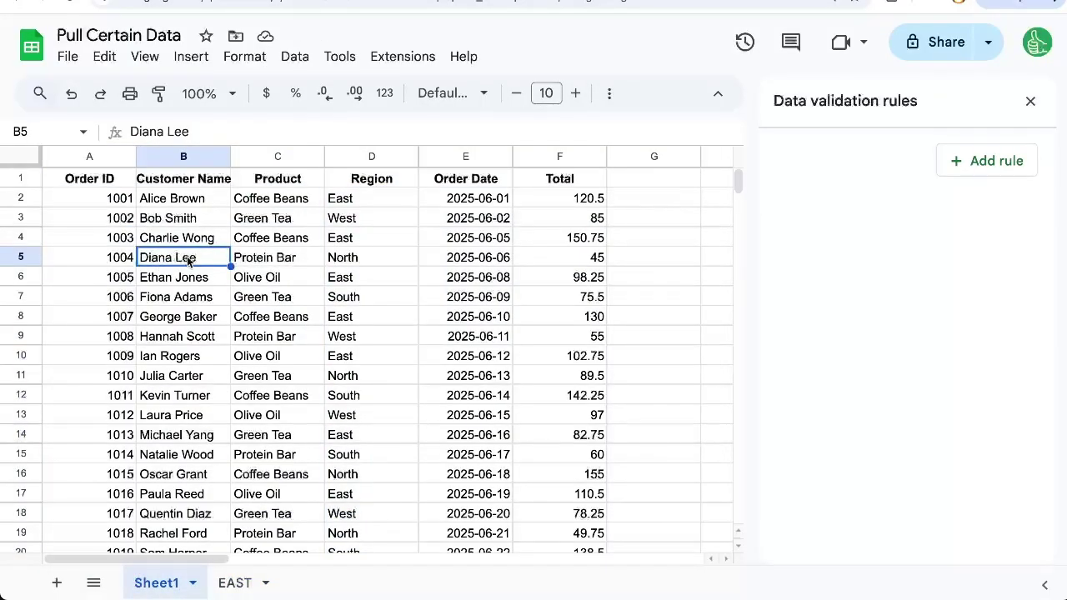
{"action": "left_click", "coordinate": [235, 585]}
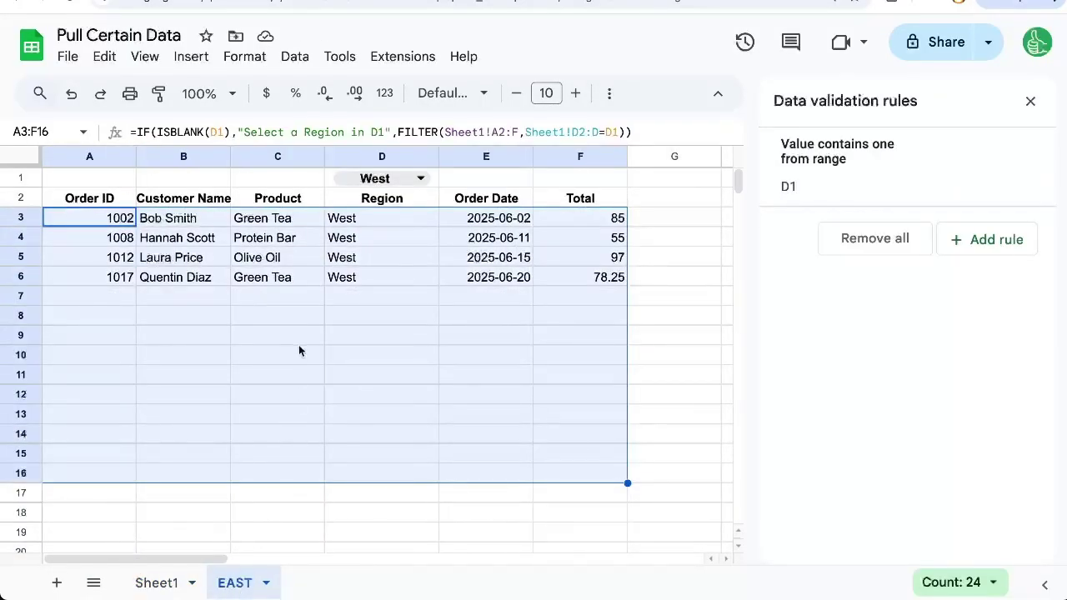
{"action": "left_click", "coordinate": [435, 181]}
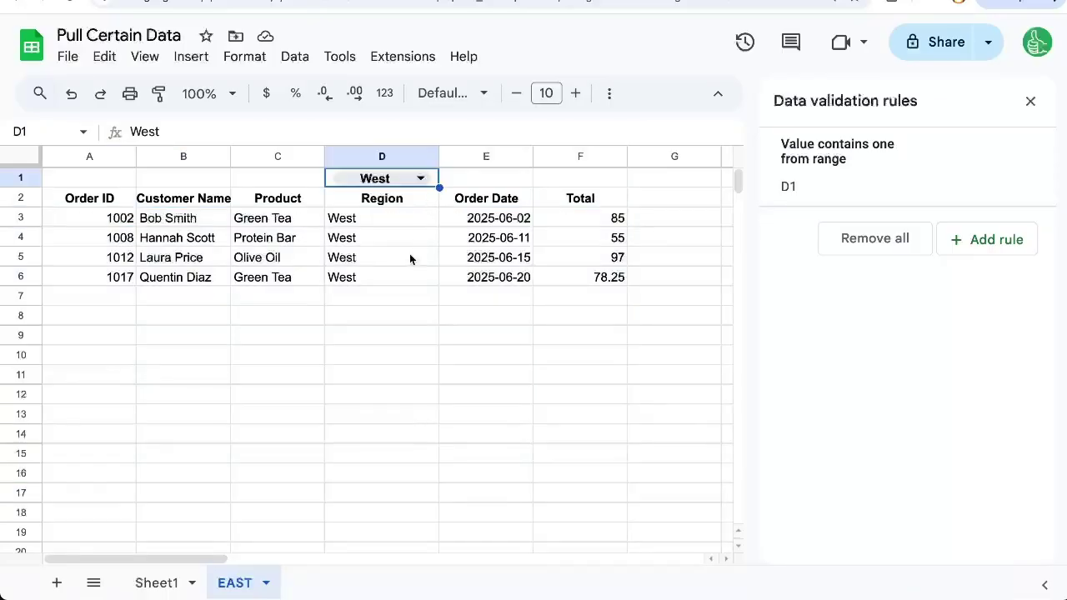